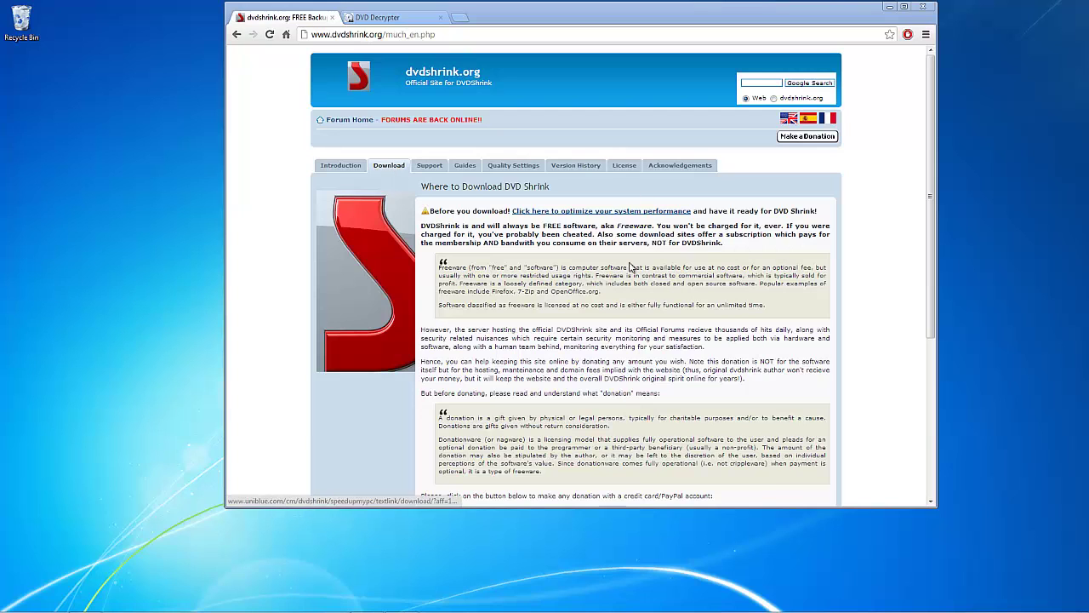
- Download the DVD Shrink 3.2.0.15 installer from dvdshrink.org and the DVD Decrypter 3.5.4.0 installer from its mirror page
scroll(663, 296, "down", 2)
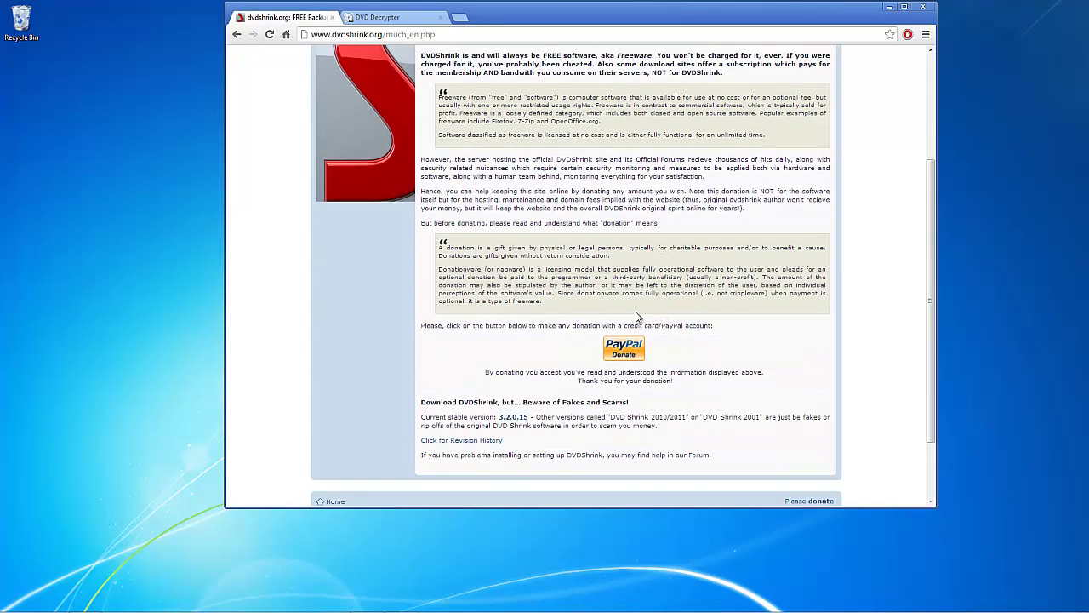
left_click(514, 420)
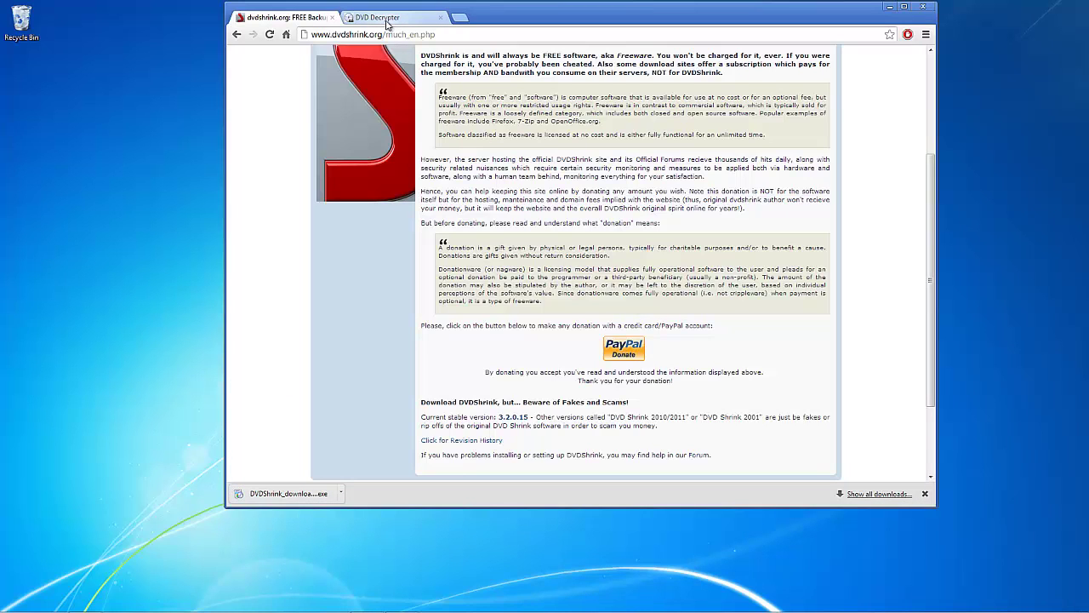
left_click(386, 21)
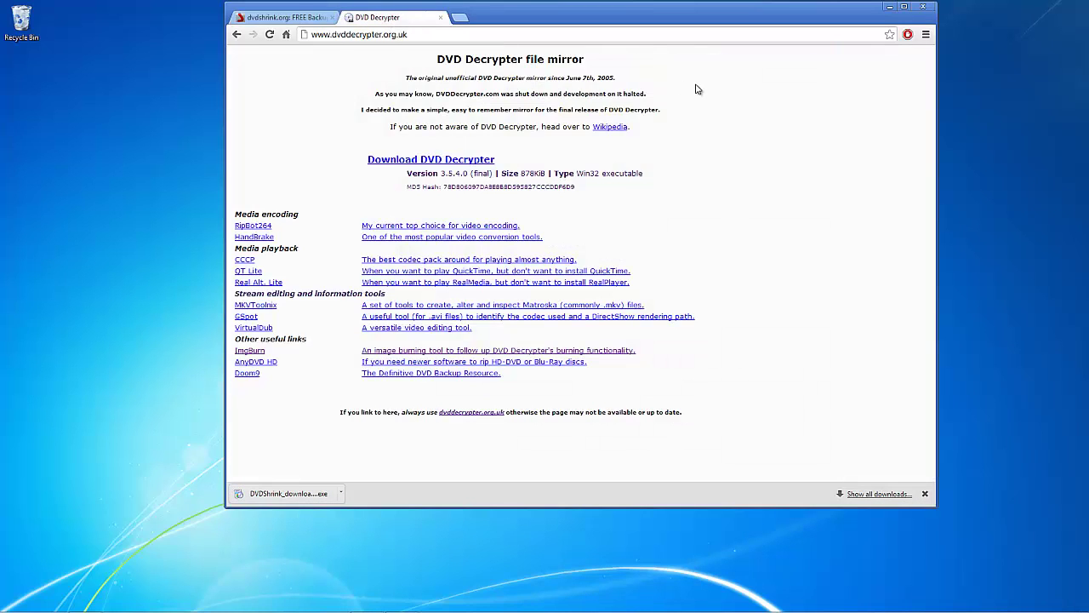
left_click(439, 162)
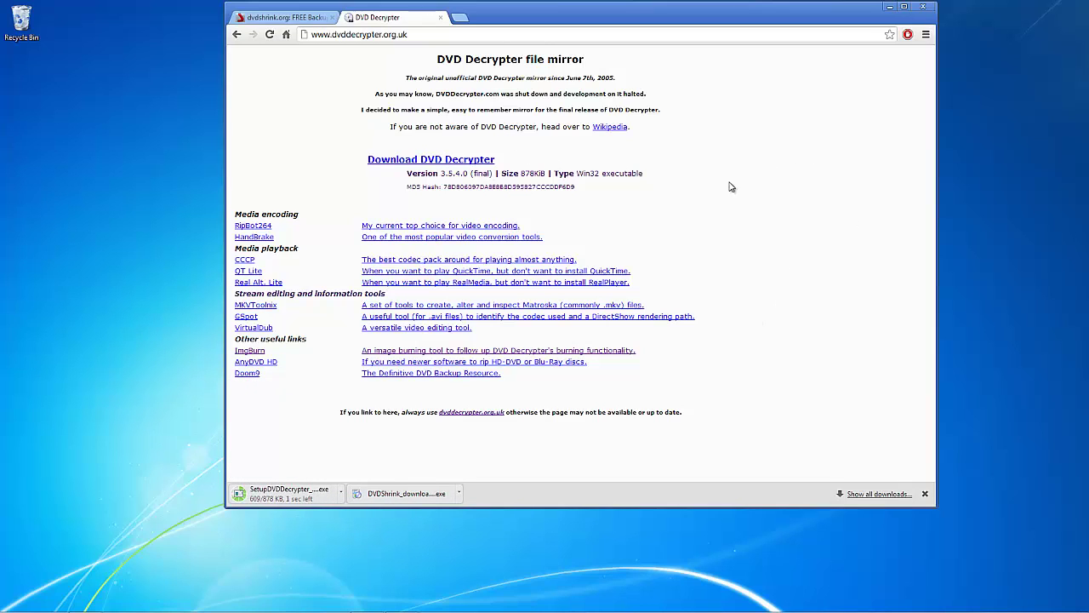
- Run the downloaded DVD Decrypter installer and exclude the Quick Launch icon from the components
left_click(308, 497)
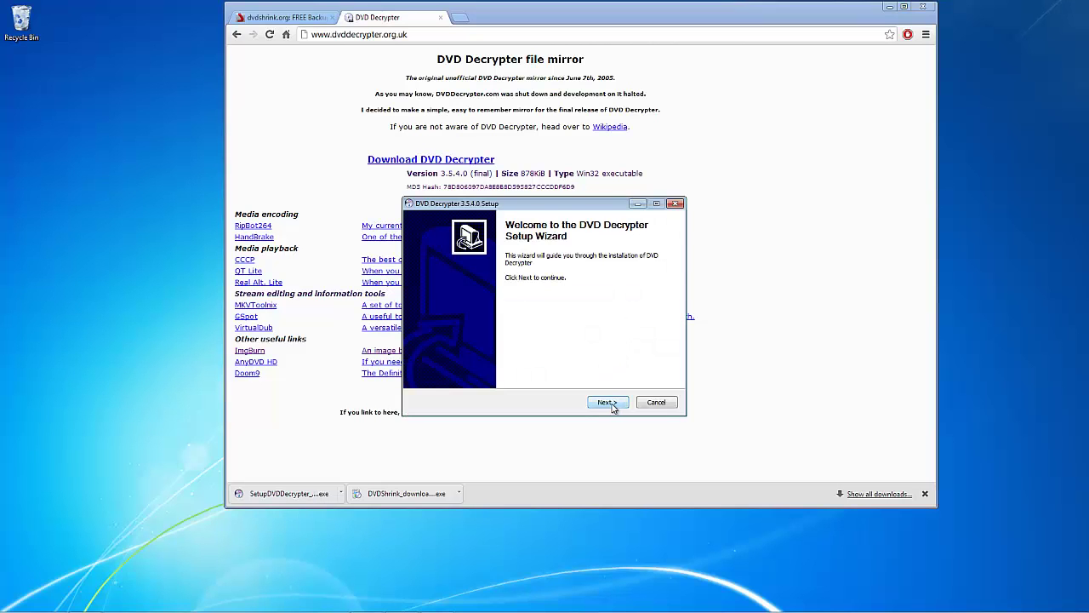
left_click(610, 403)
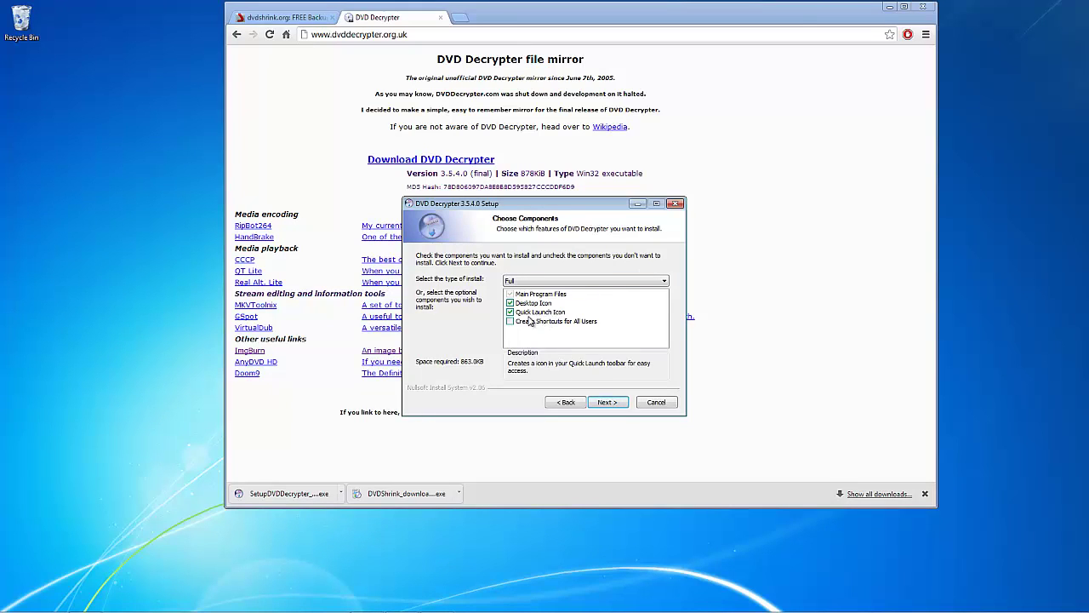
left_click(549, 313)
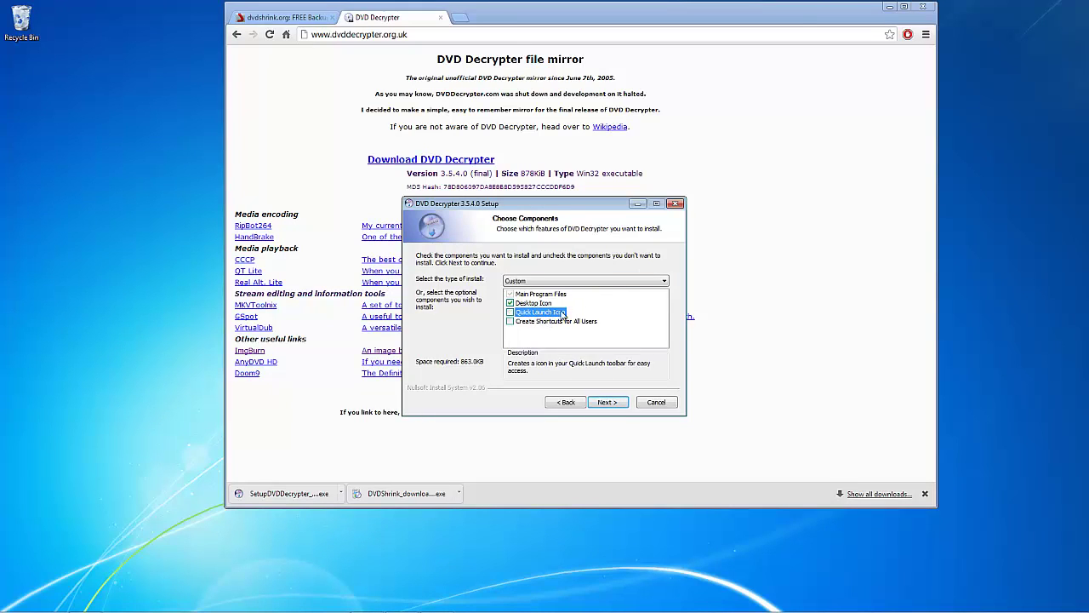
left_click(606, 402)
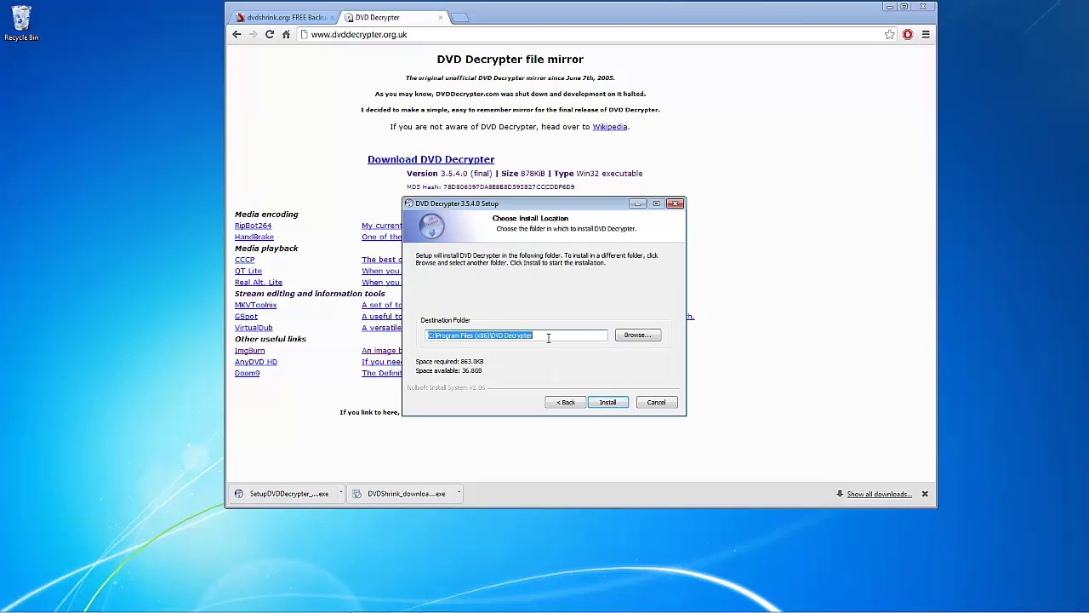
- Install DVD Decrypter in the default folder, declining the new-version check at each load, and finish setup by running the program
left_click(609, 402)
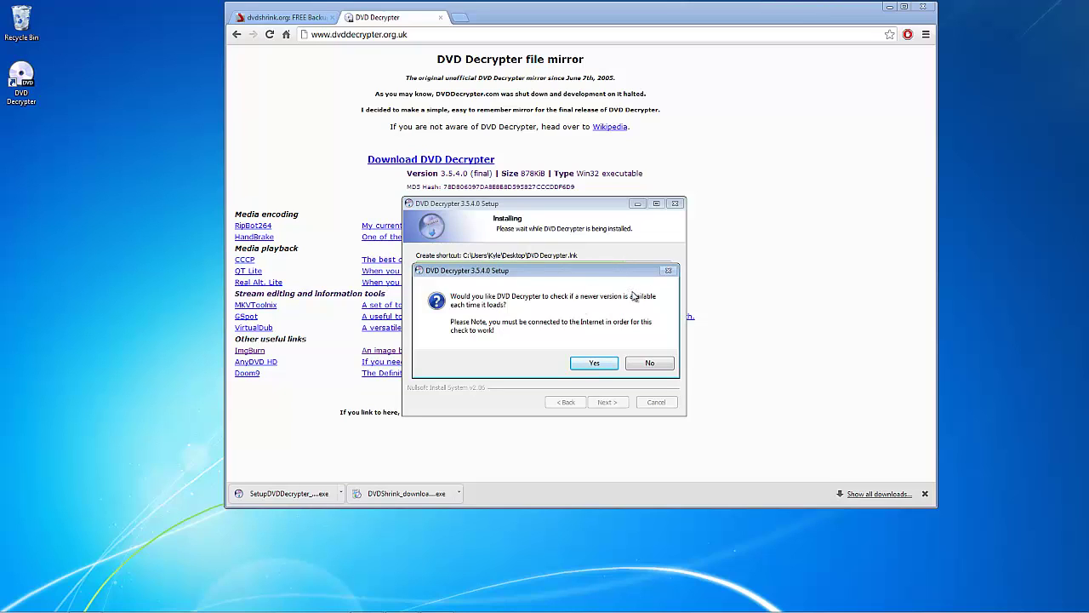
left_click(647, 365)
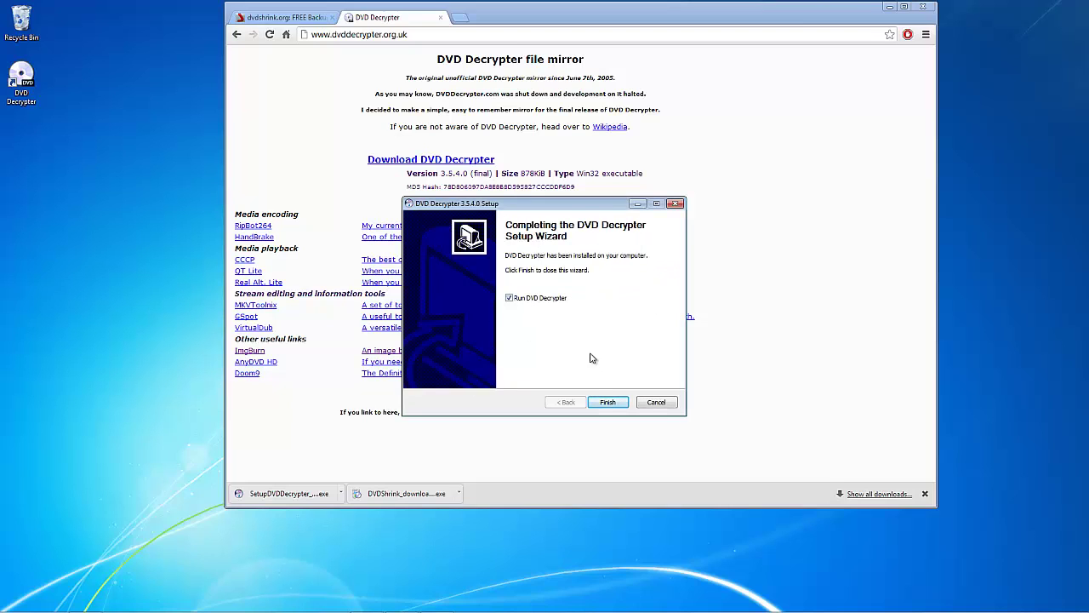
left_click(607, 401)
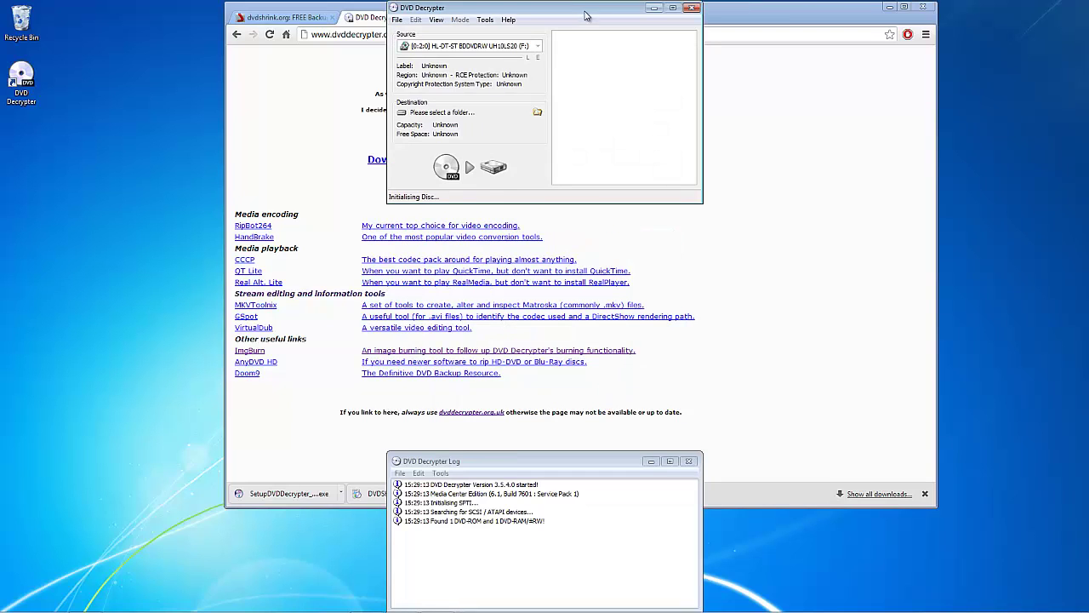
left_click_drag(588, 12, 593, 259)
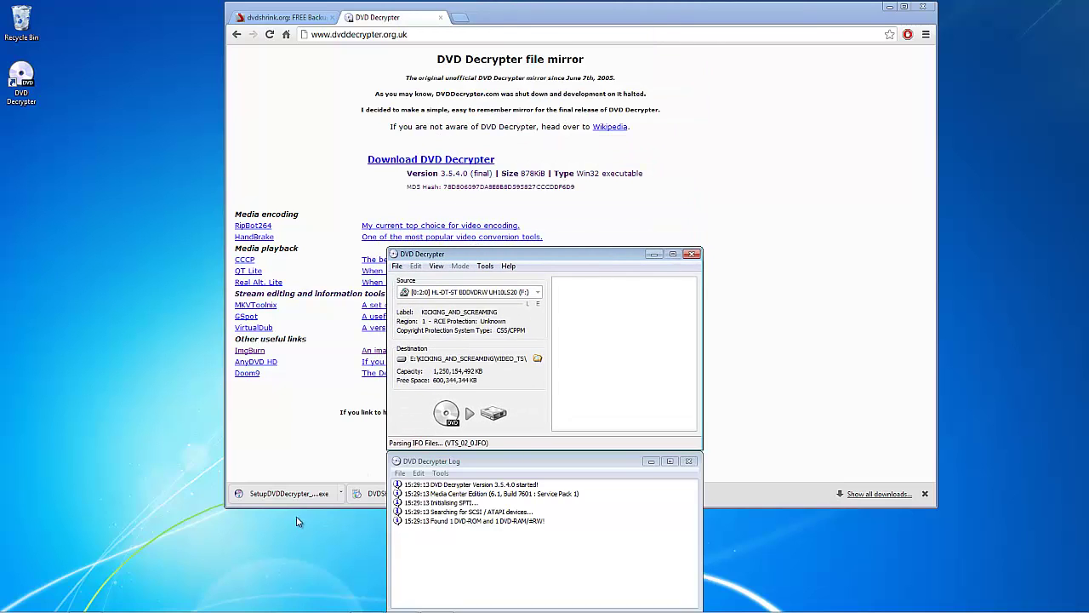
- Run the downloaded DVD Shrink installer from the browser, declining the Babylon toolbar and Coupon Caddy offers
left_click(779, 413)
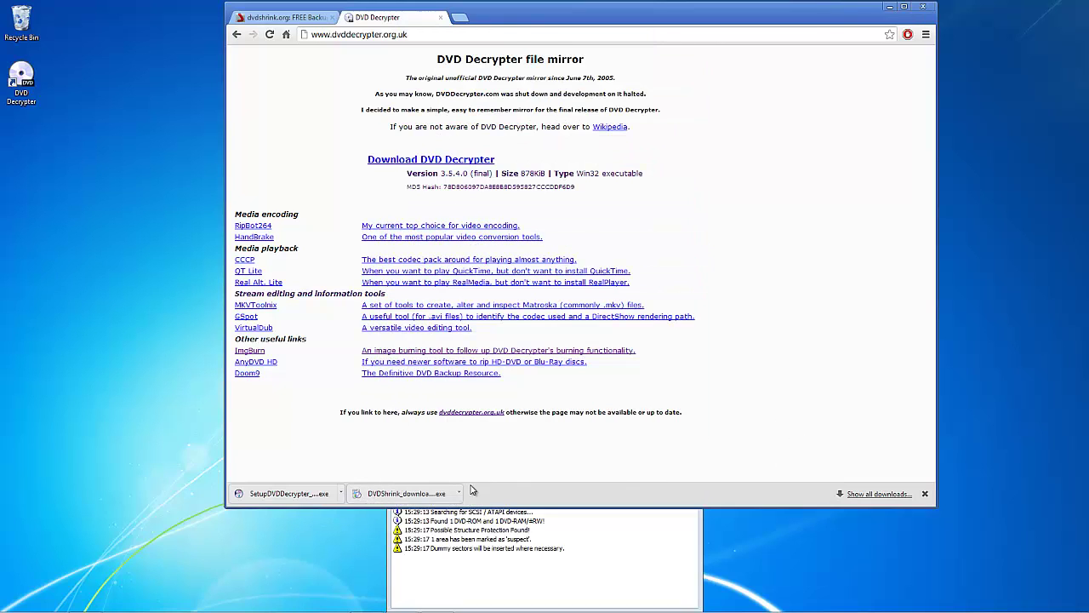
left_click(411, 496)
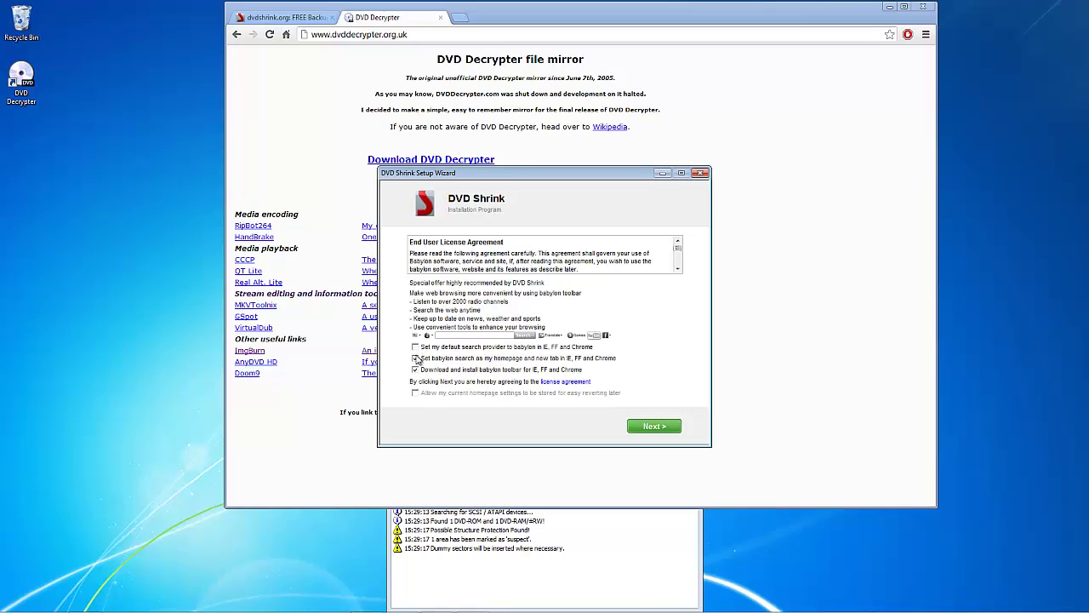
left_click(416, 370)
left_click(654, 426)
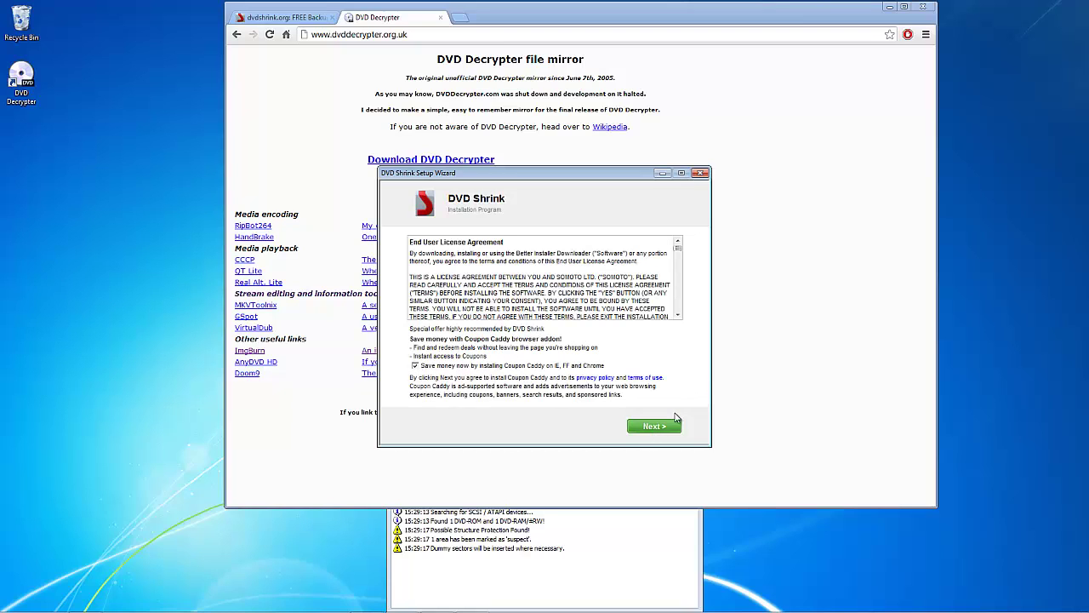
left_click(451, 367)
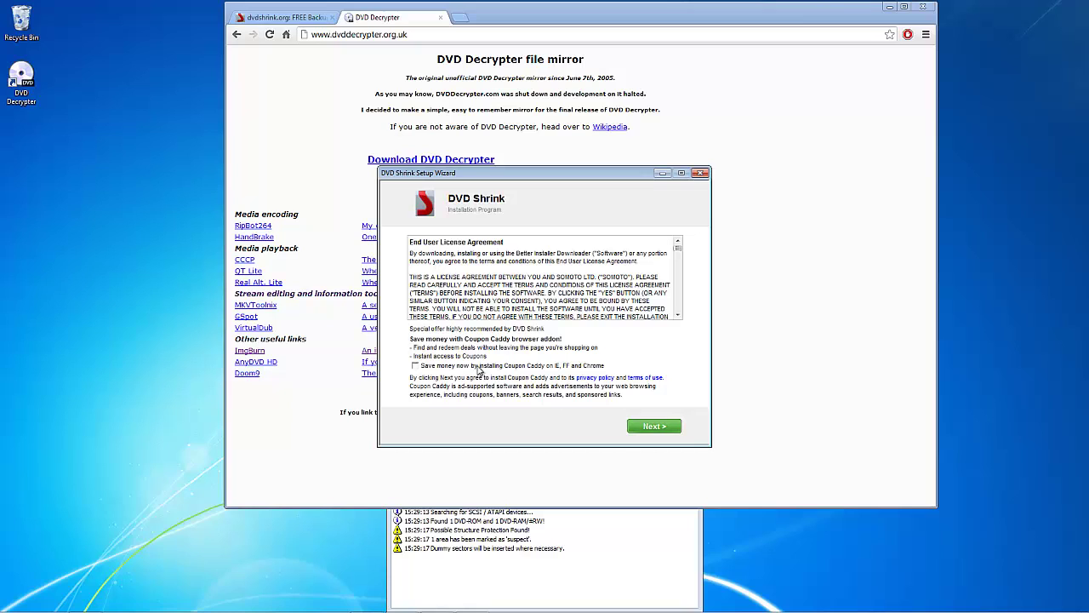
left_click(654, 427)
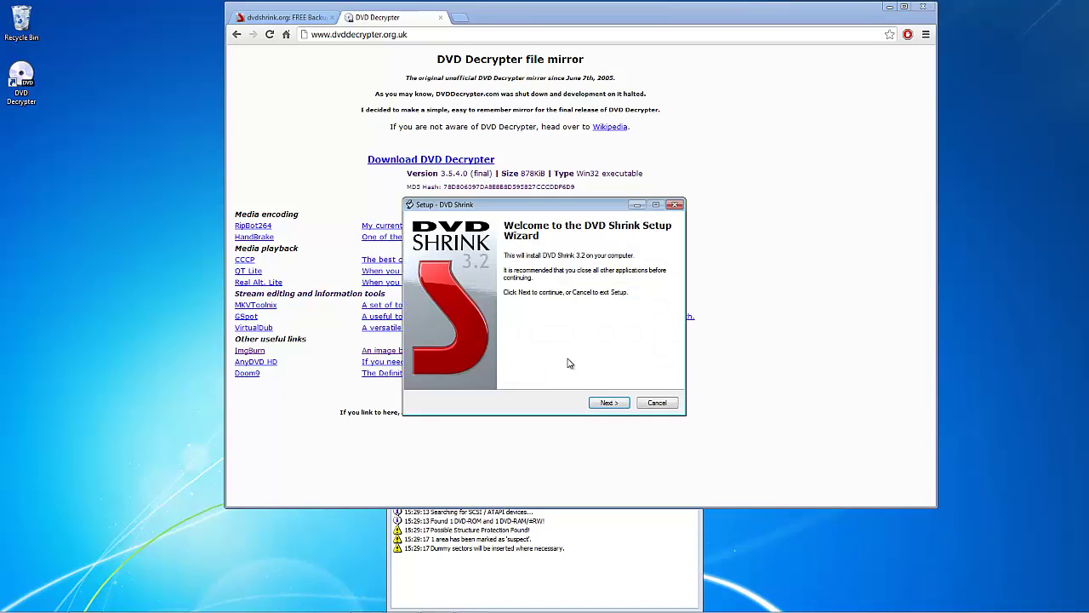
- Accept the license agreement and install DVD Shrink 3.2 in the default folders with only a desktop icon, launching it on completion
left_click(609, 403)
left_click(469, 371)
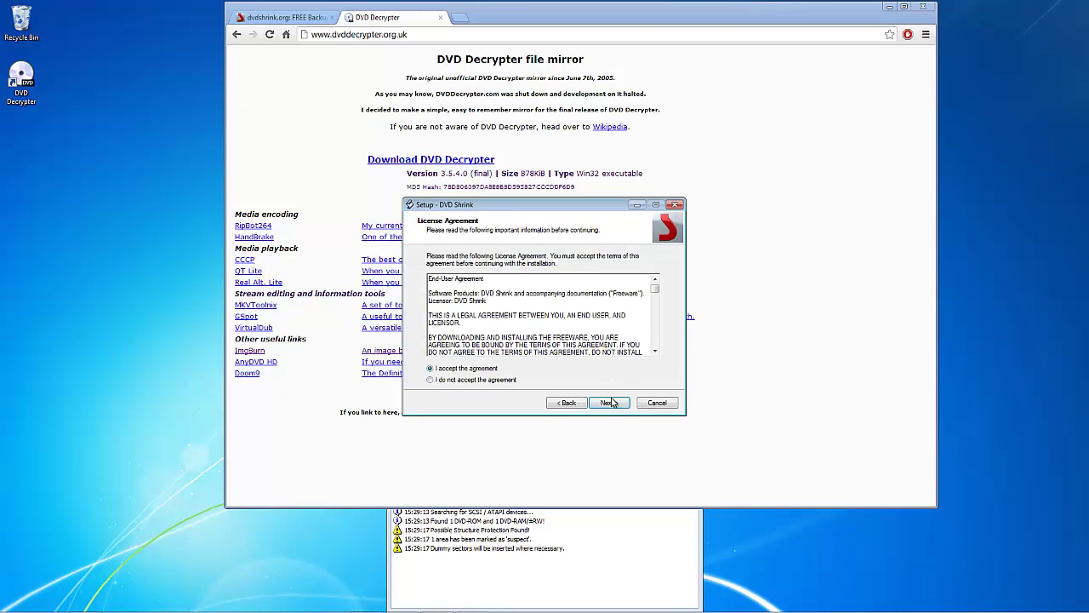
left_click(609, 403)
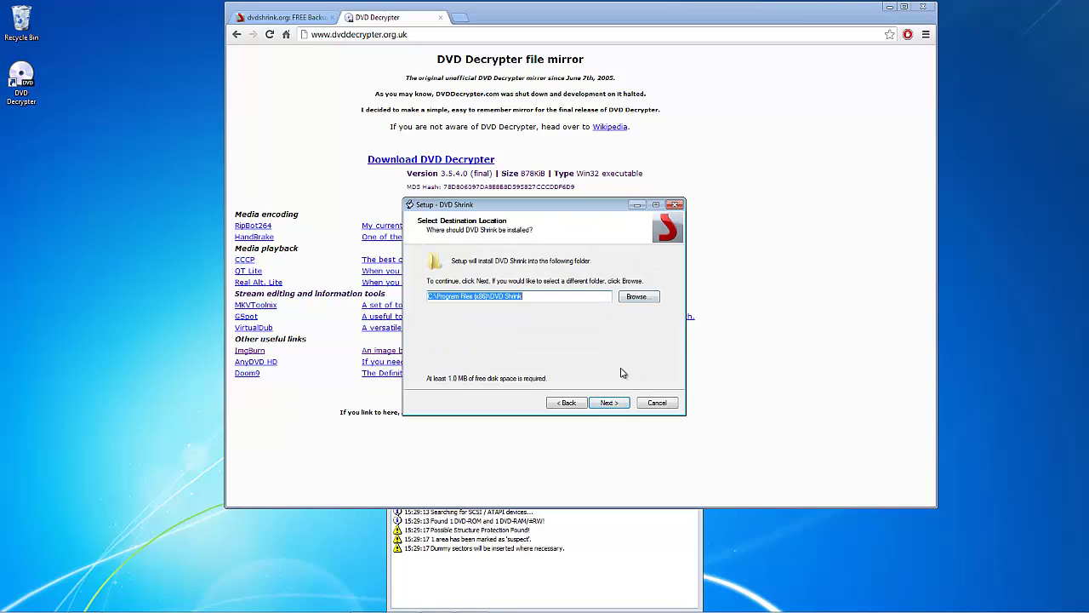
left_click(609, 404)
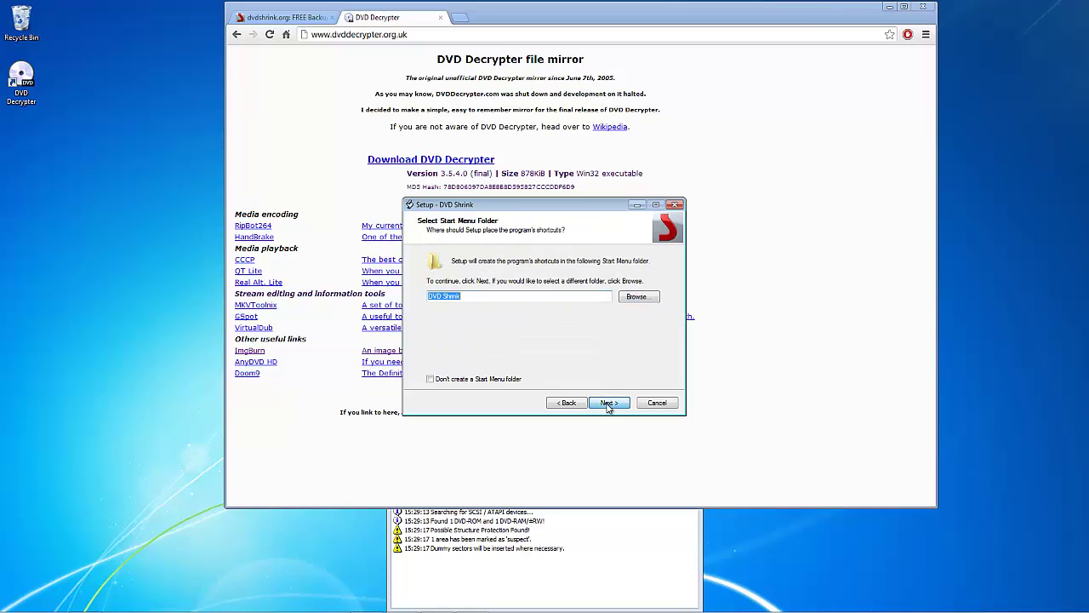
left_click(611, 403)
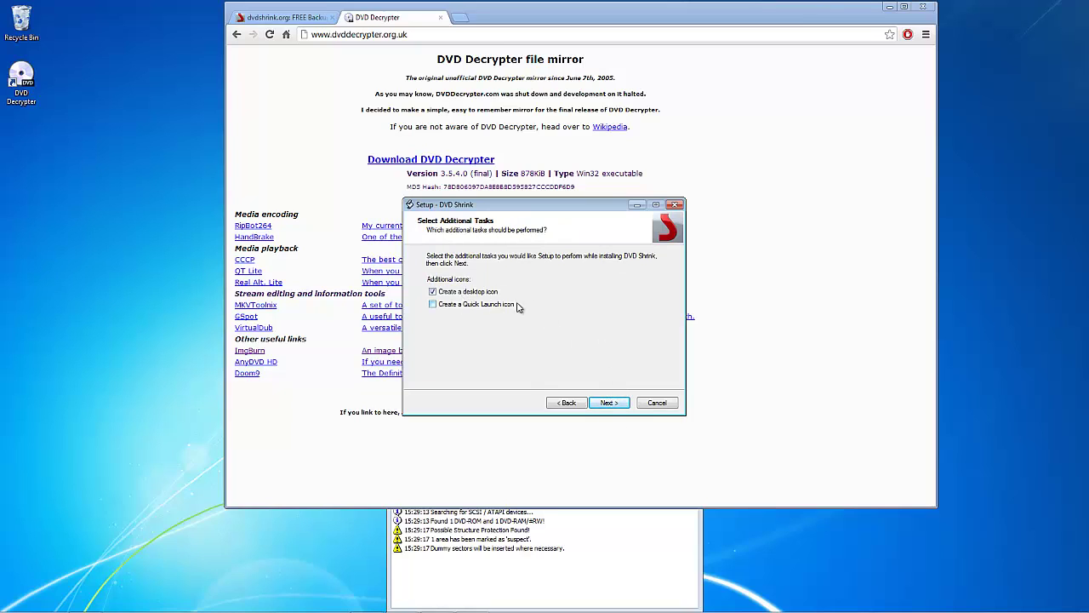
left_click(607, 403)
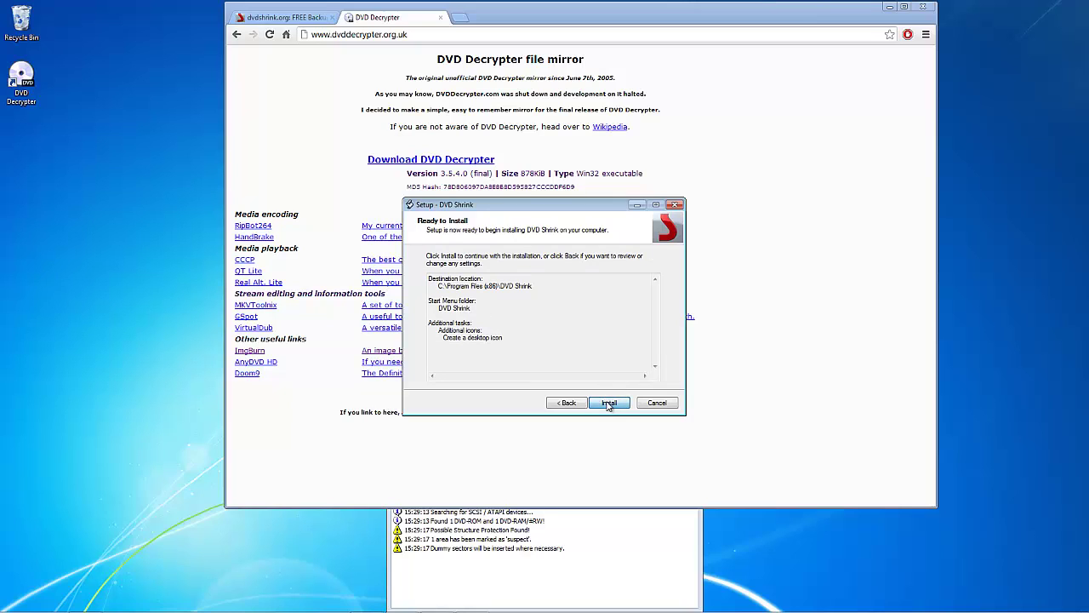
left_click(611, 405)
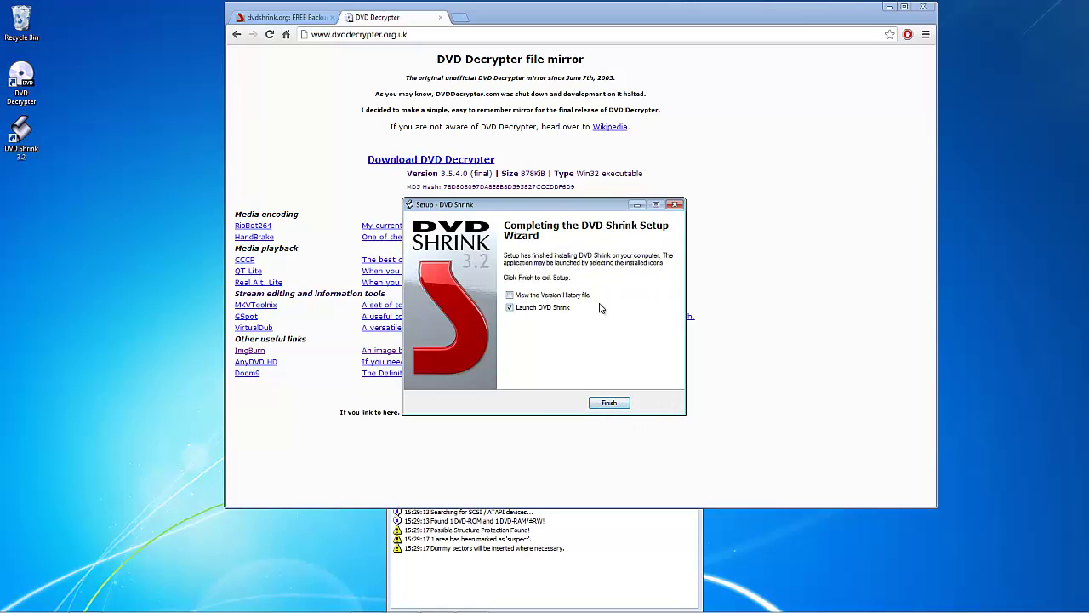
left_click(609, 406)
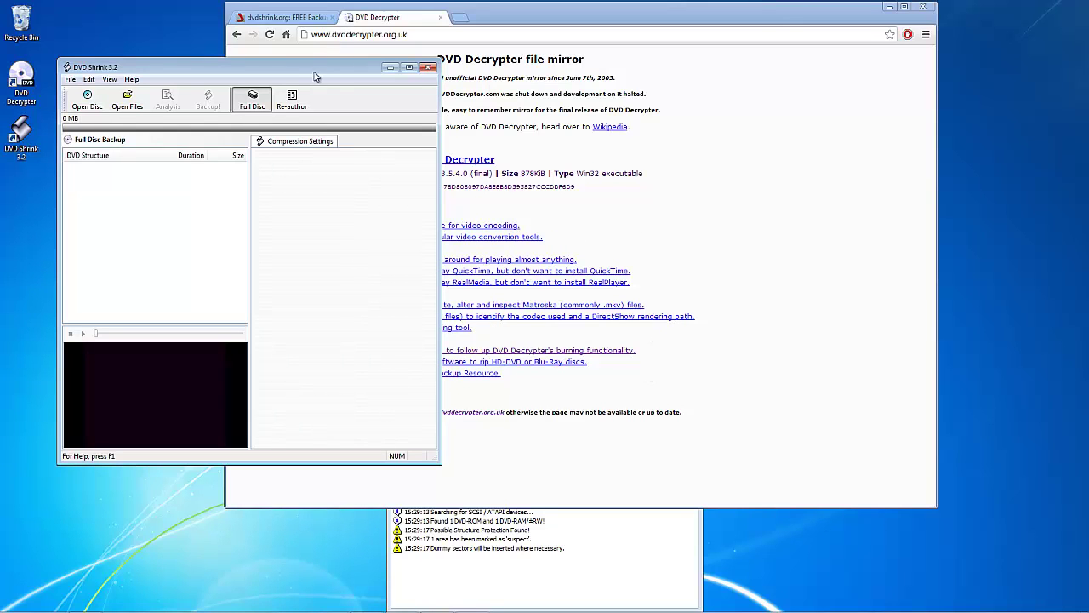
- Open the KICKING_AND_SCREAMING disc from drive F:\ in DVD Shrink
left_click_drag(316, 72, 358, 100)
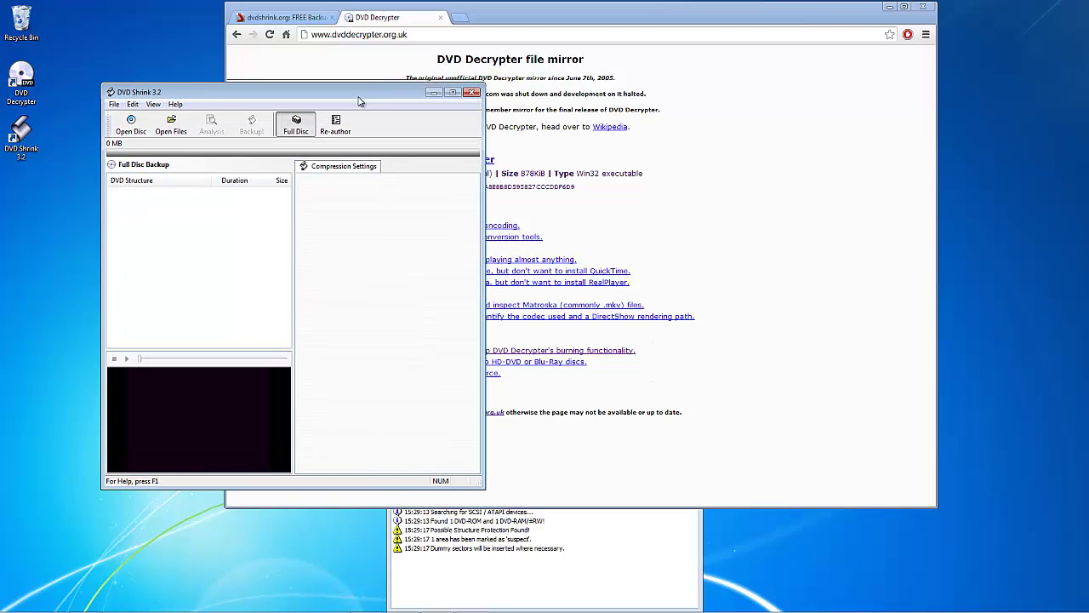
left_click_drag(358, 99, 317, 129)
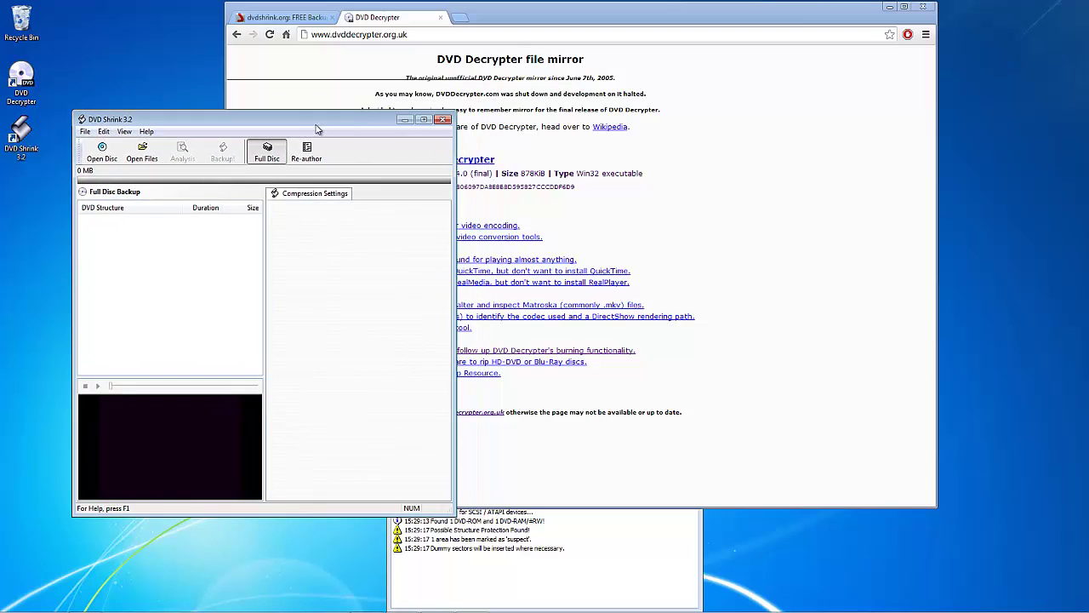
left_click(102, 151)
left_click(237, 312)
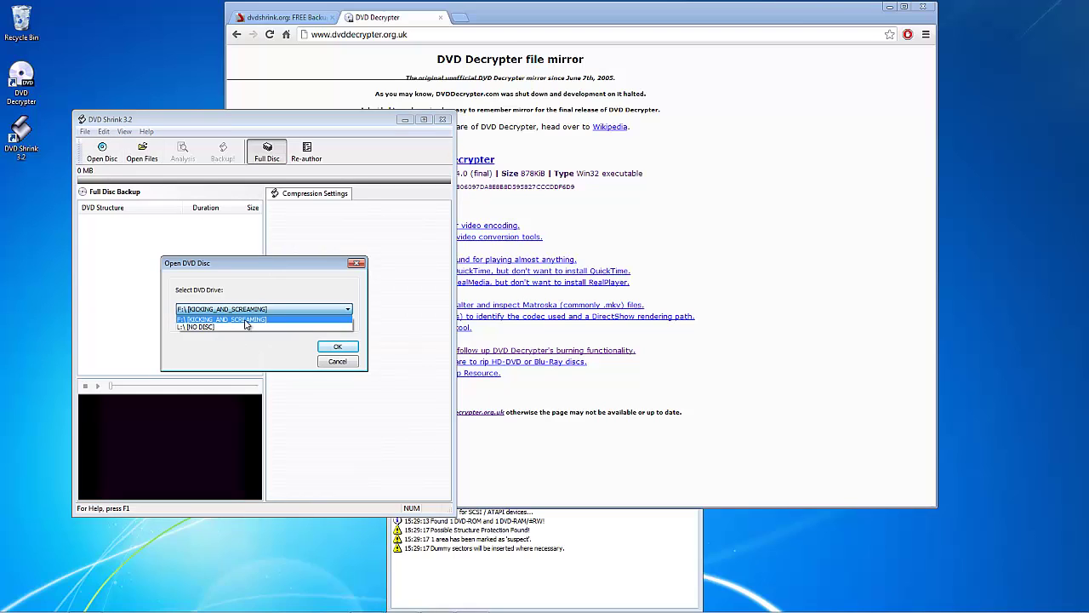
left_click(245, 320)
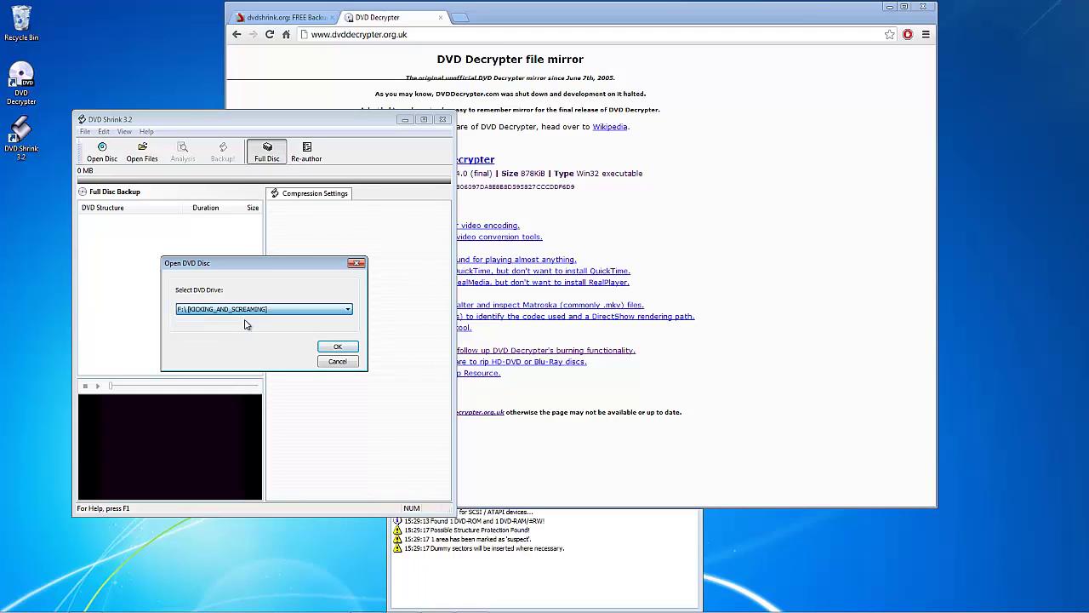
left_click(339, 348)
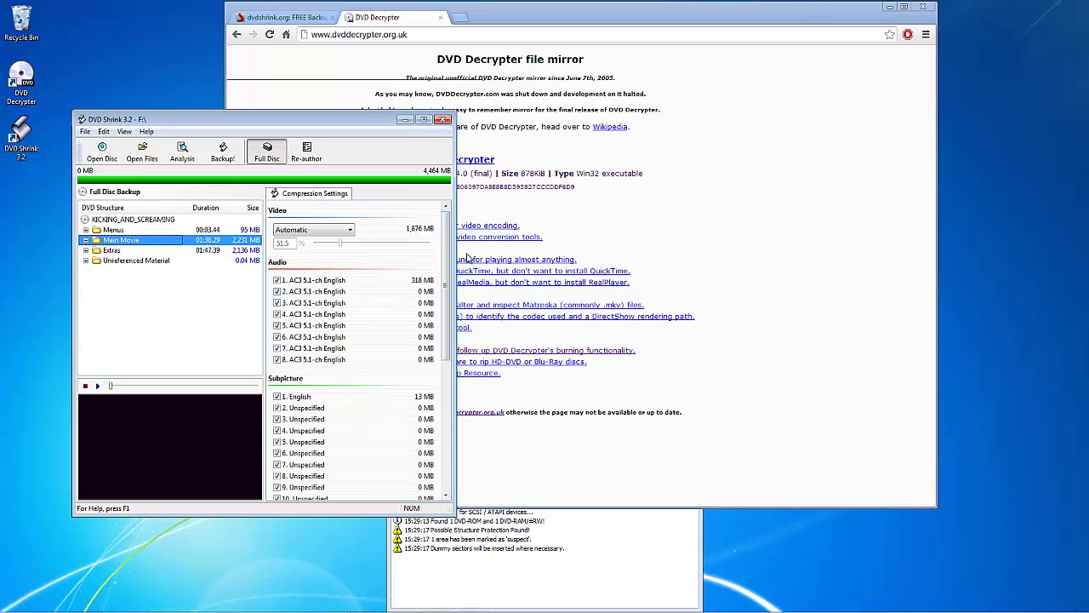
- Review the Main Movie's audio and subpicture streams, and exclude the AC3 1-ch French audio from the Extras
scroll(446, 307, "down", 4)
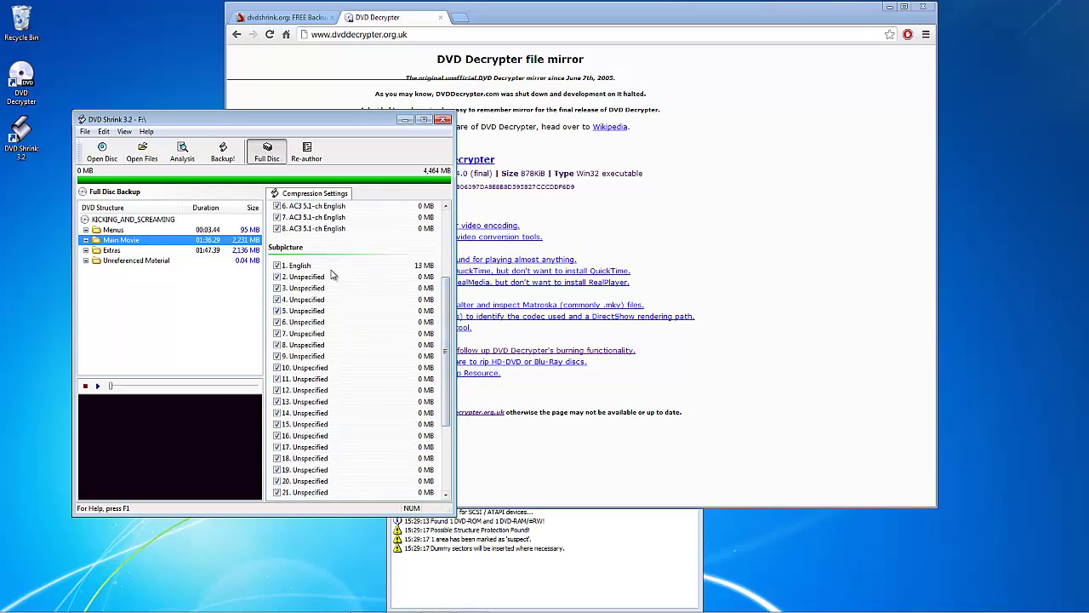
left_click(129, 251)
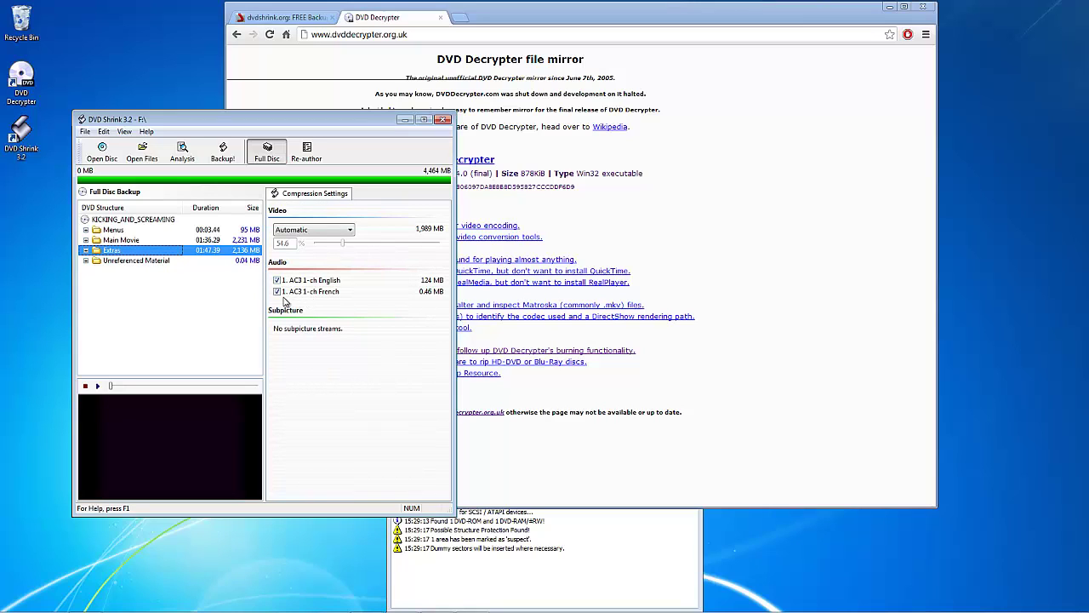
left_click(276, 291)
left_click(134, 242)
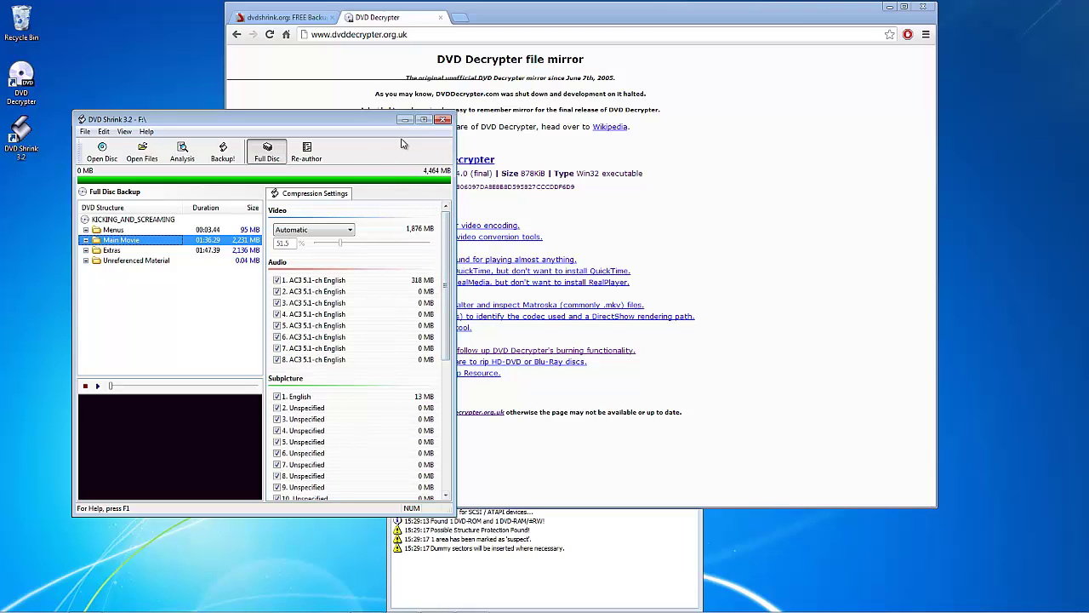
- Start a backup of the full disc and set its target to ISO Image File and burn with DVD Decrypter
mouse_move(371, 122)
left_mouse_down()
mouse_move(386, 126)
mouse_move(365, 128)
left_mouse_up()
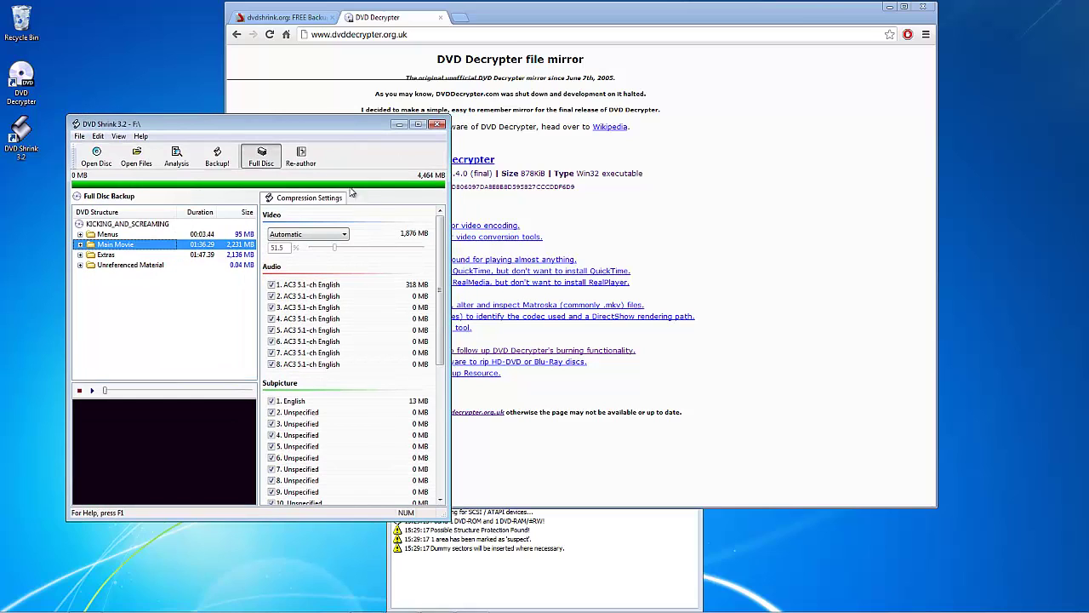
left_click(216, 163)
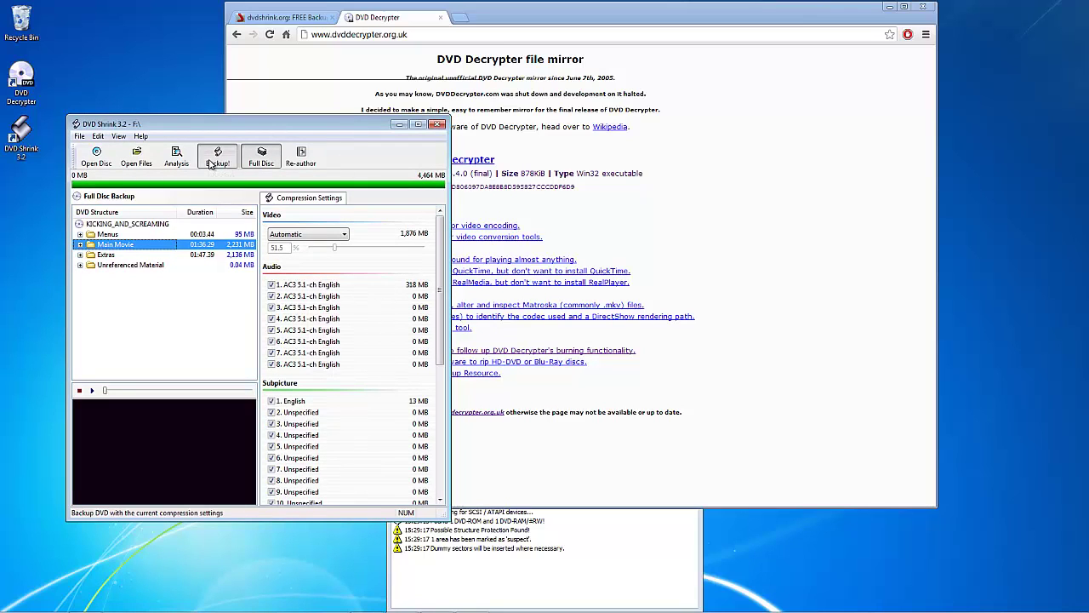
left_click_drag(298, 239, 314, 230)
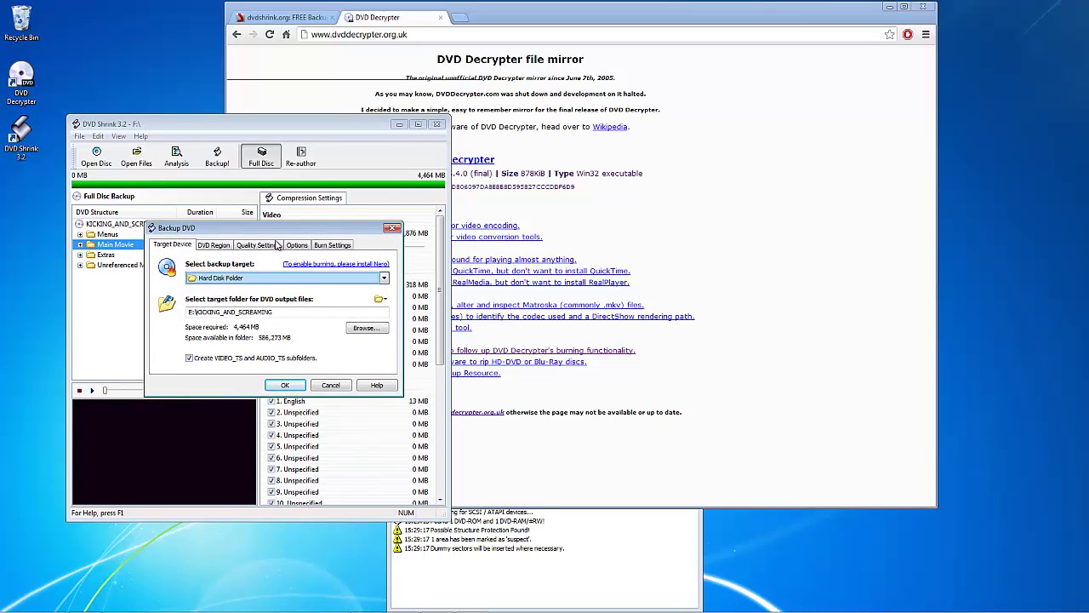
left_click(254, 282)
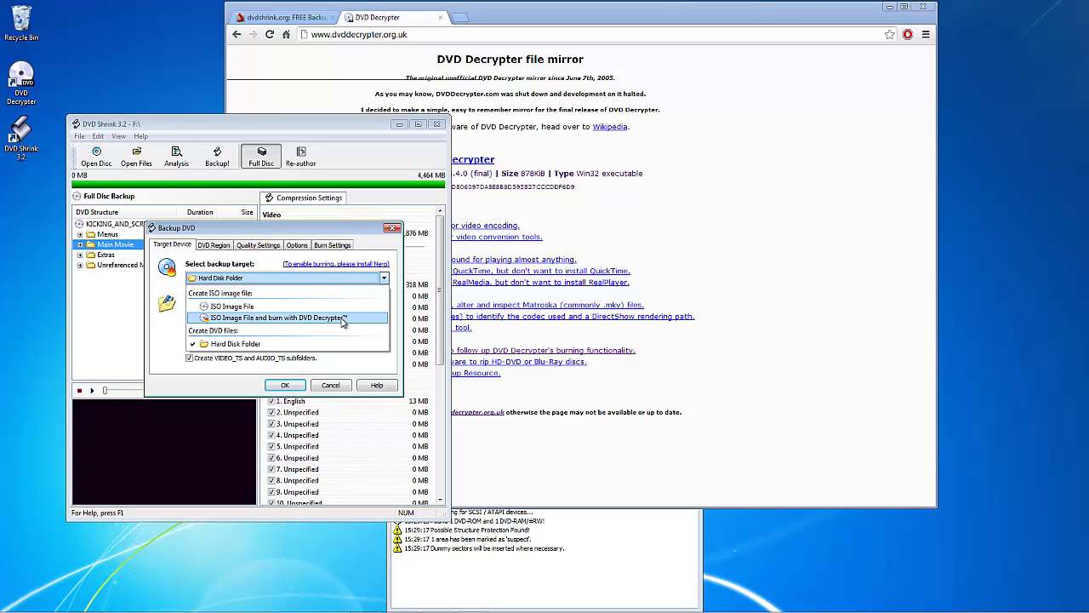
left_click(343, 319)
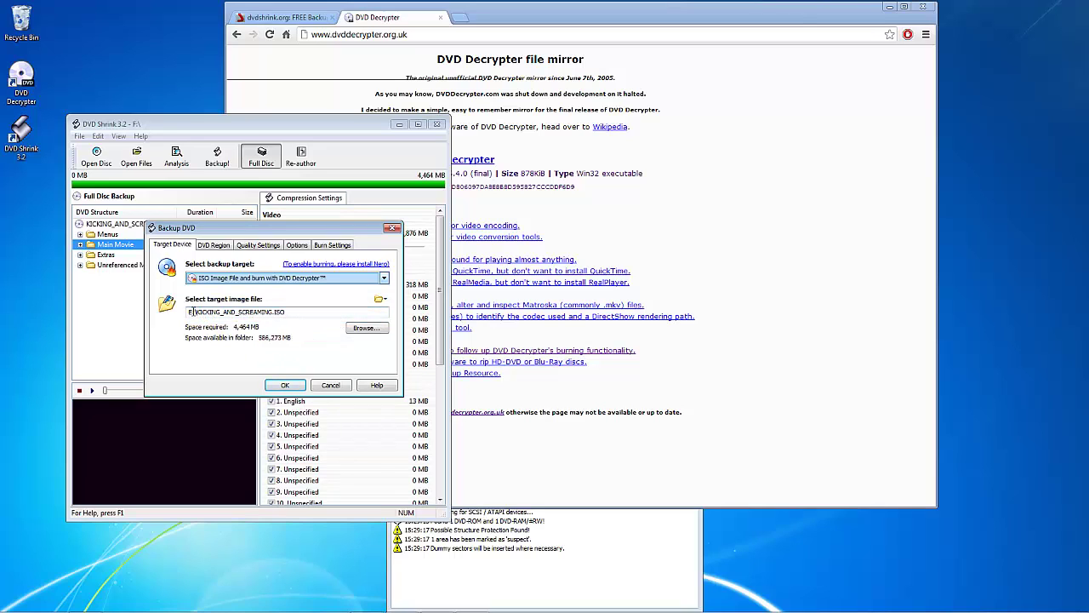
- Change the target image file's drive so the path is C:\KICKING_AND_SCREAMING.ISO
left_click(190, 313)
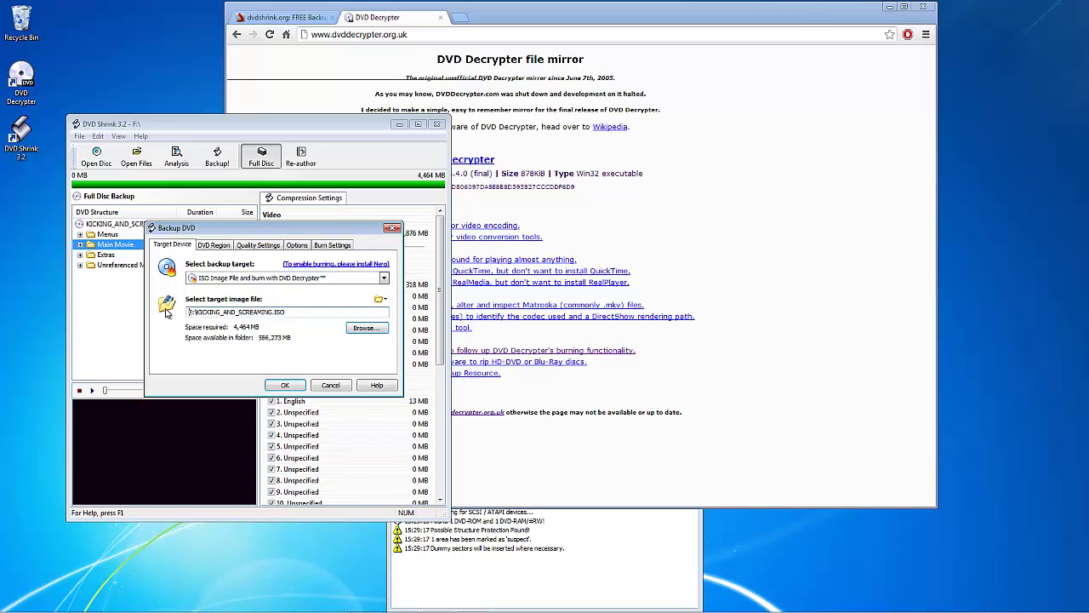
key("BackSpace")
key("BackSpace")
type("C:")
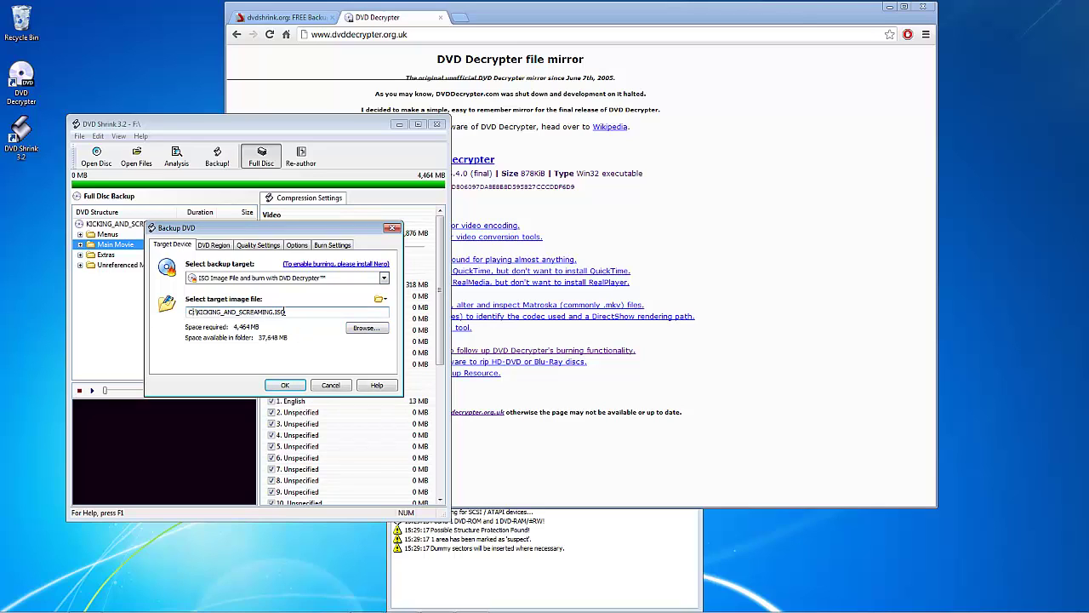
- Review the backup's region, quality, general and burn settings, keeping Region Free enabled, and start the backup
left_click(220, 248)
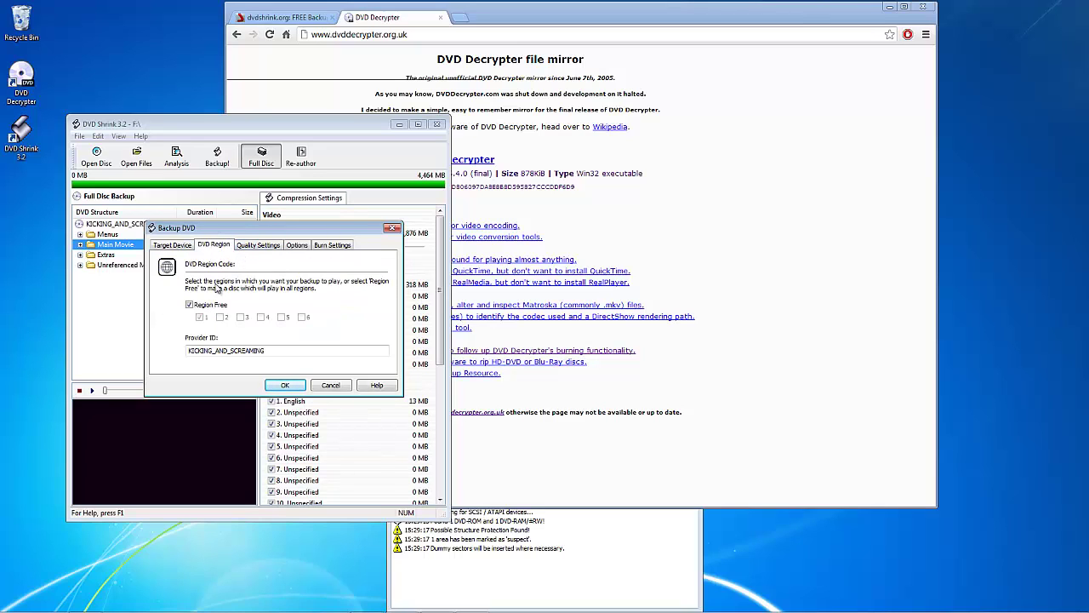
left_click(216, 306)
left_click(205, 306)
left_click(263, 245)
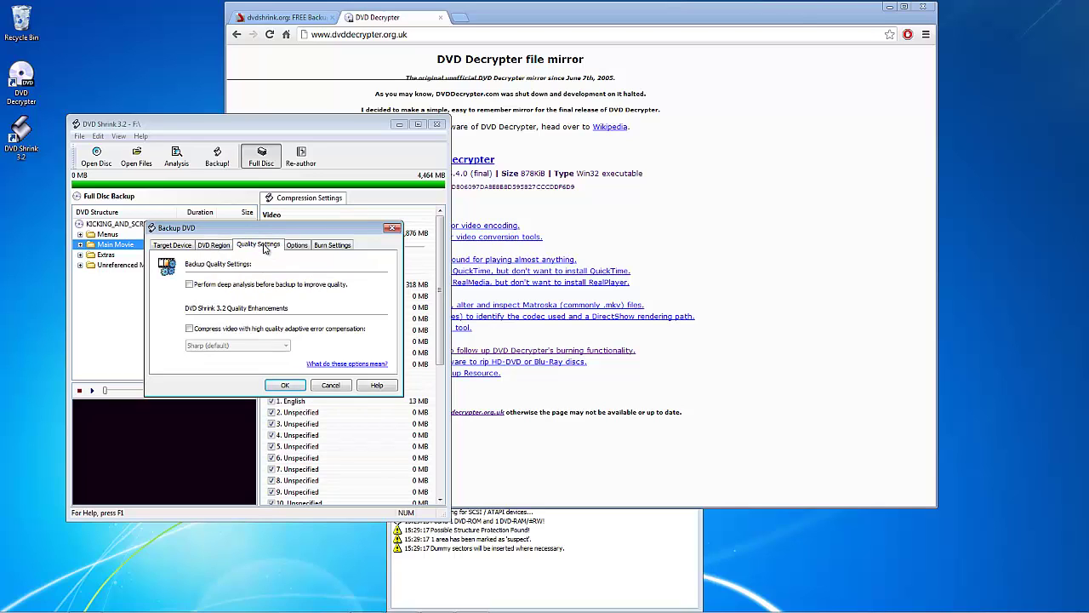
left_click(297, 246)
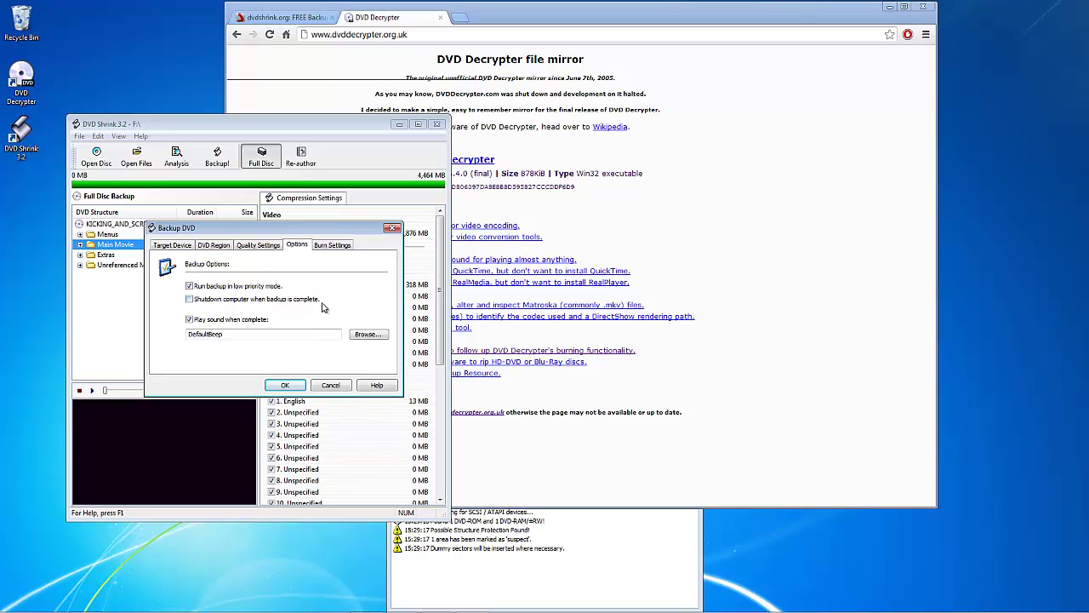
left_click(328, 245)
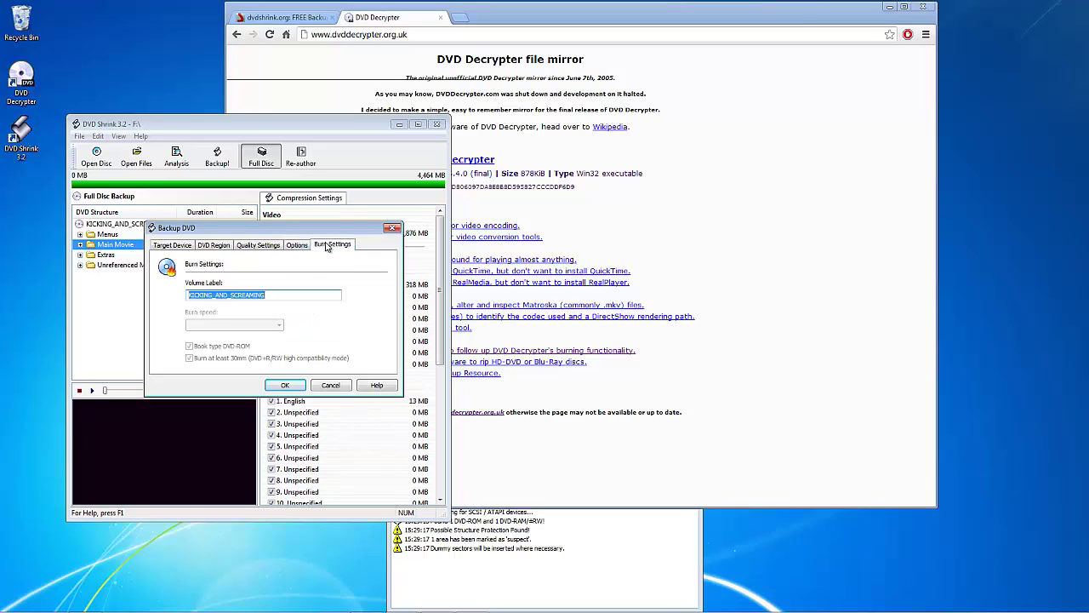
left_click(177, 247)
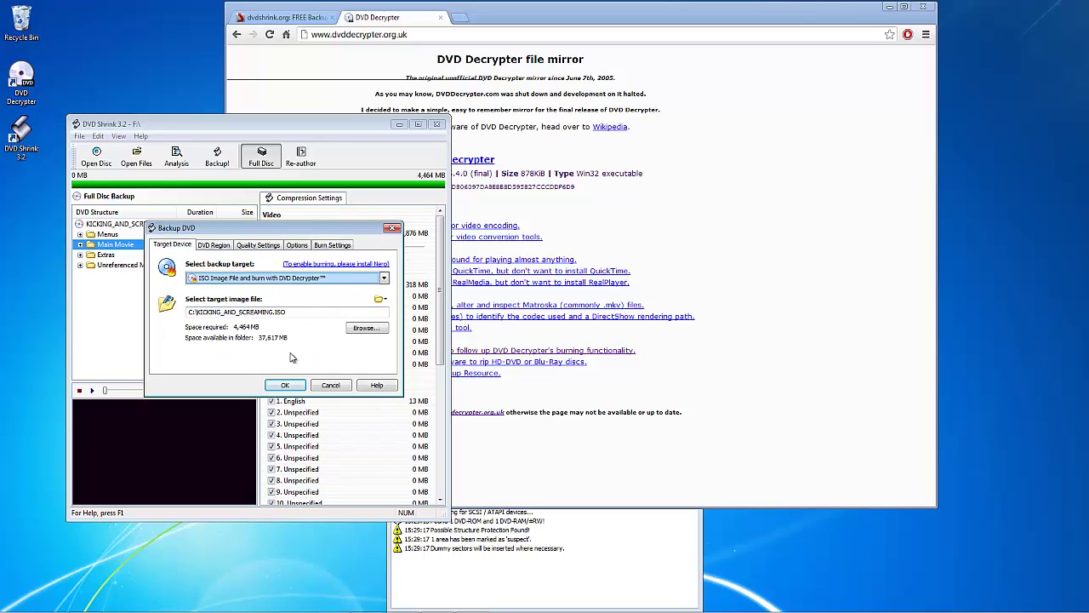
left_click(285, 384)
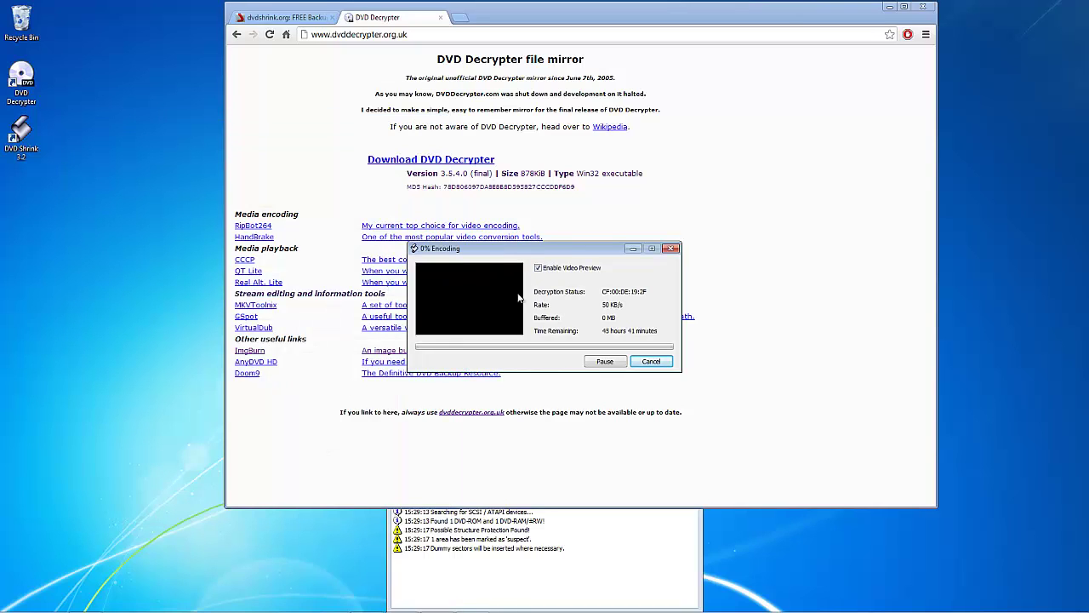
left_click_drag(525, 252, 495, 249)
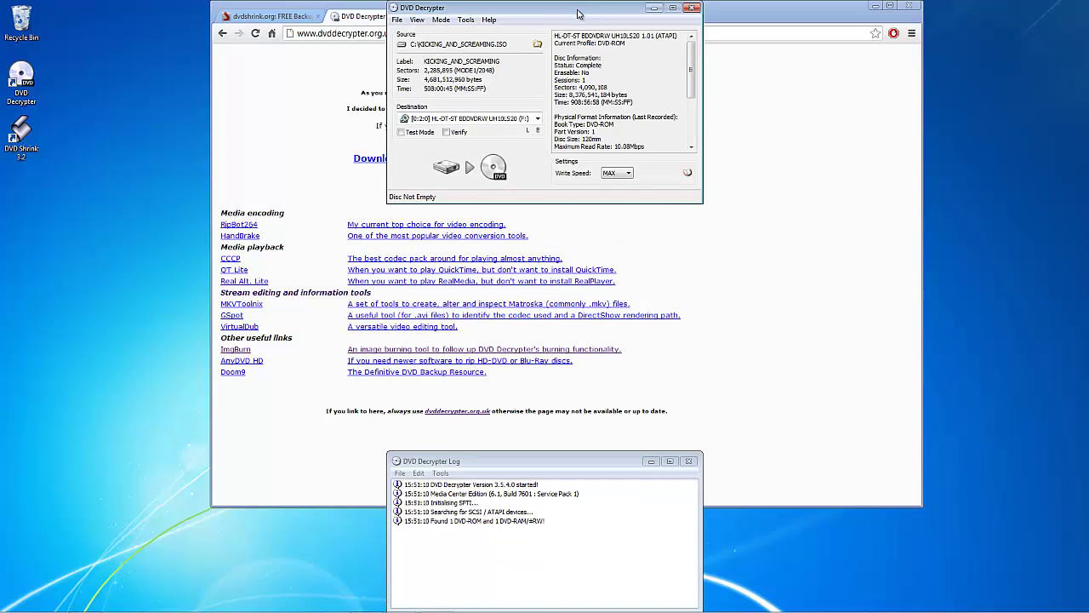
- Find the KICKING_AND_SCREAMING ISO file on Local Disk (C:) in Windows Explorer and check its details
left_click_drag(577, 17, 577, 264)
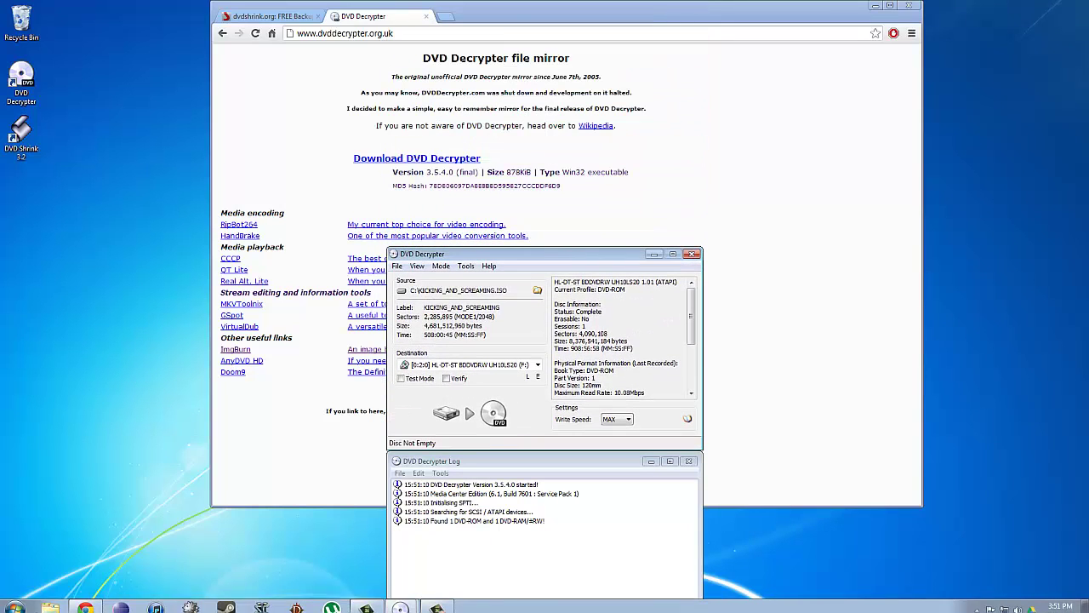
left_click(49, 605)
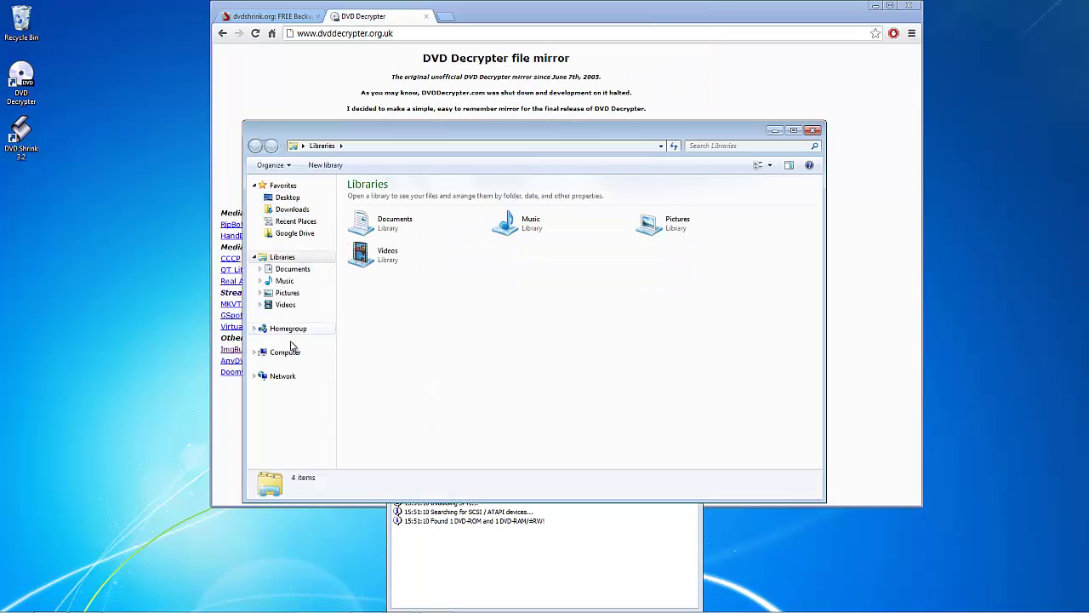
left_click(289, 352)
double_click(383, 209)
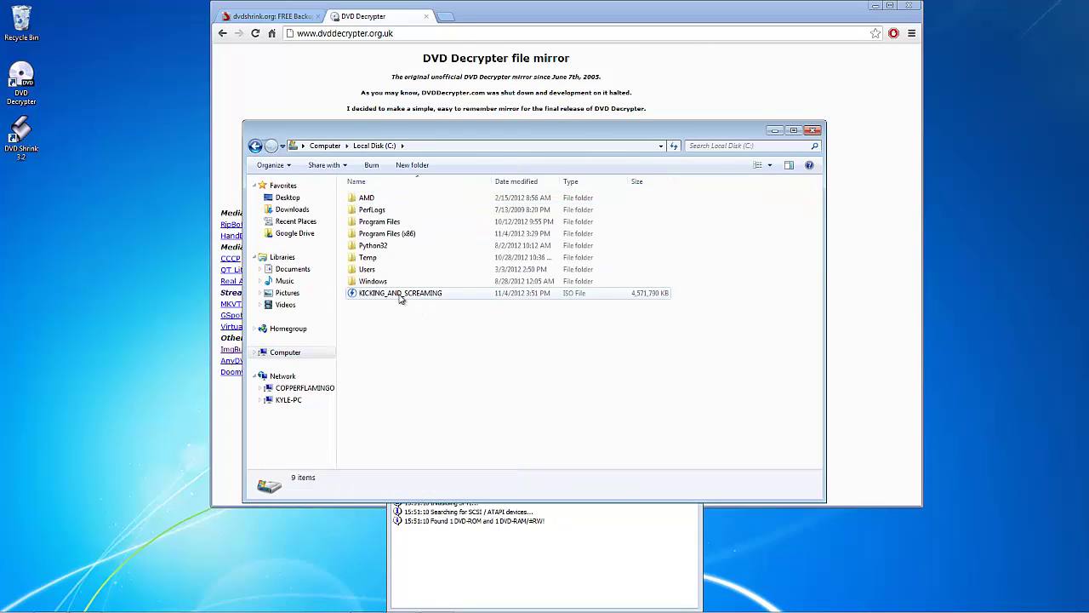
left_click_drag(371, 313, 616, 301)
left_click(576, 312)
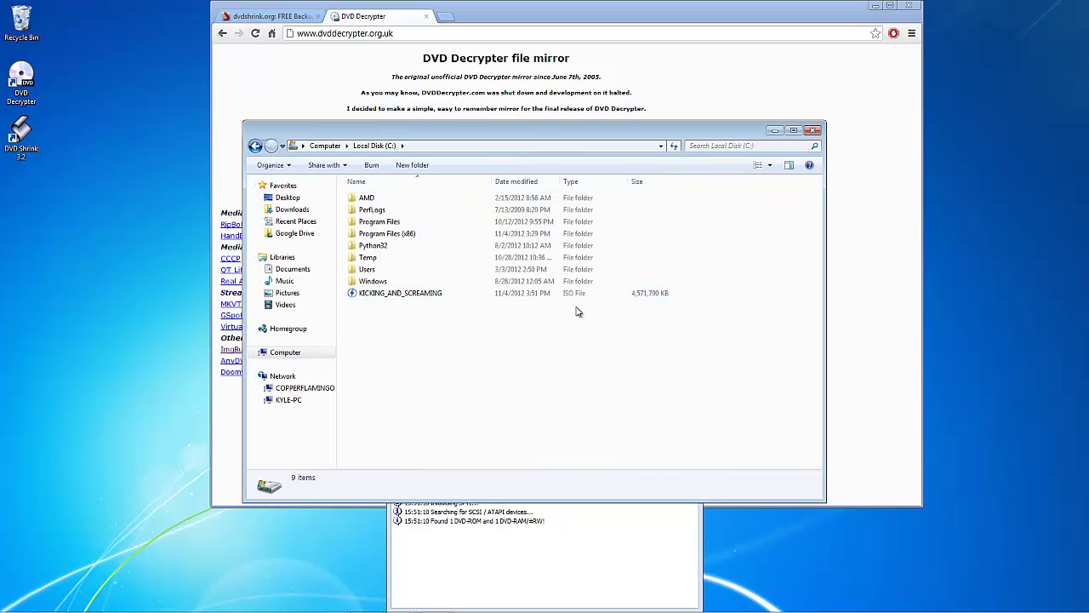
left_click(438, 296)
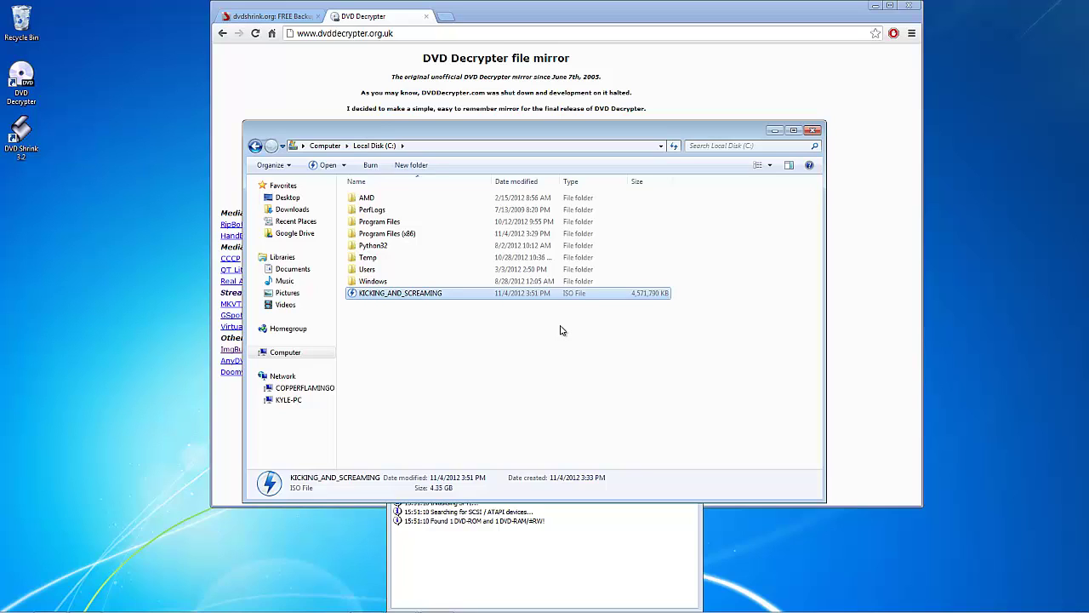
left_click_drag(507, 340, 511, 309)
left_click(482, 320)
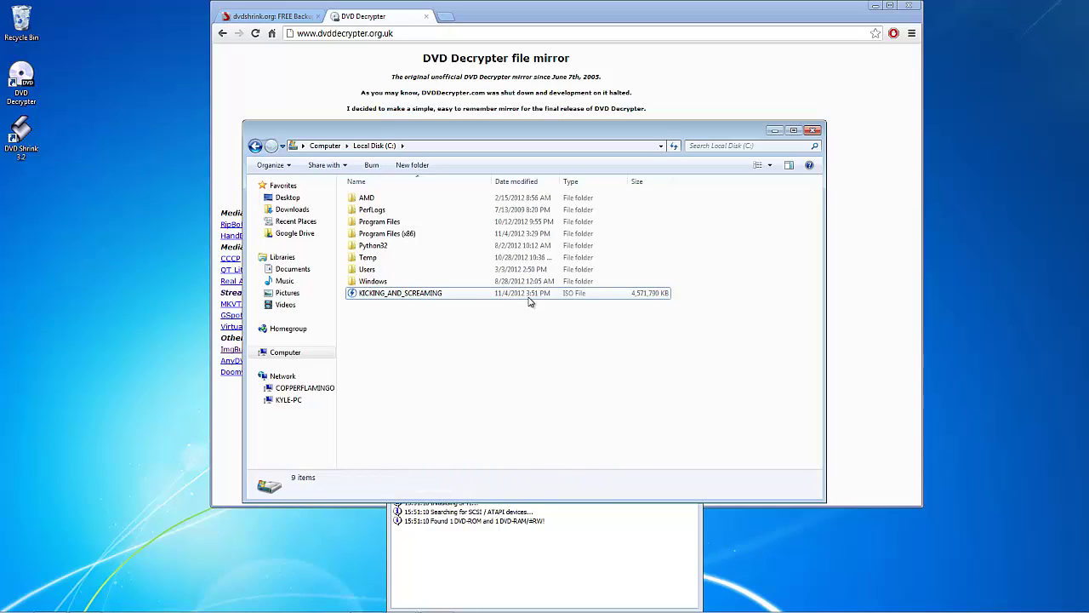
left_click(533, 296)
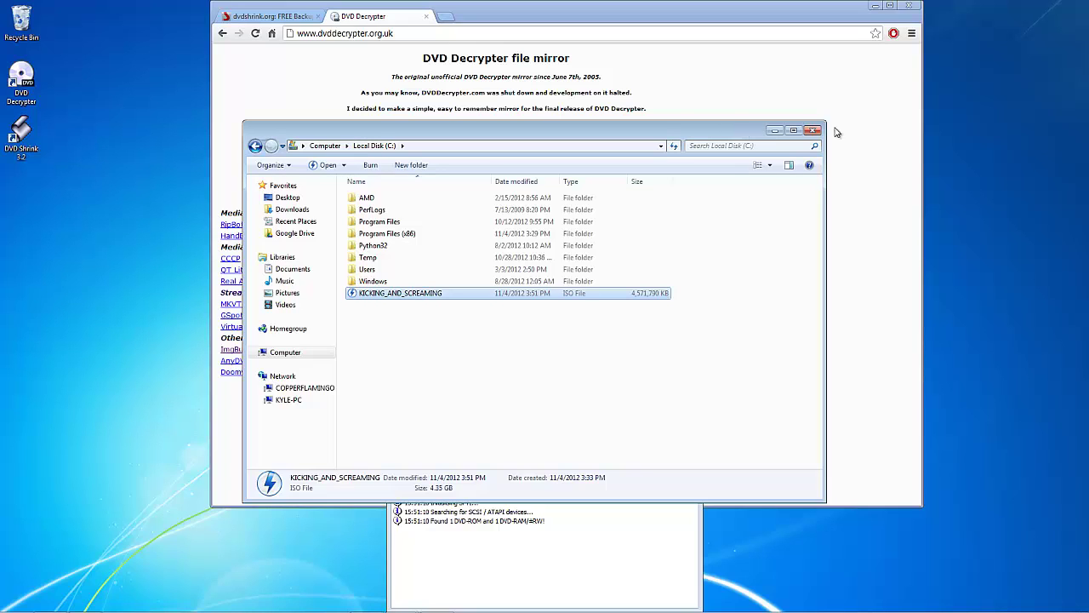
left_click(774, 131)
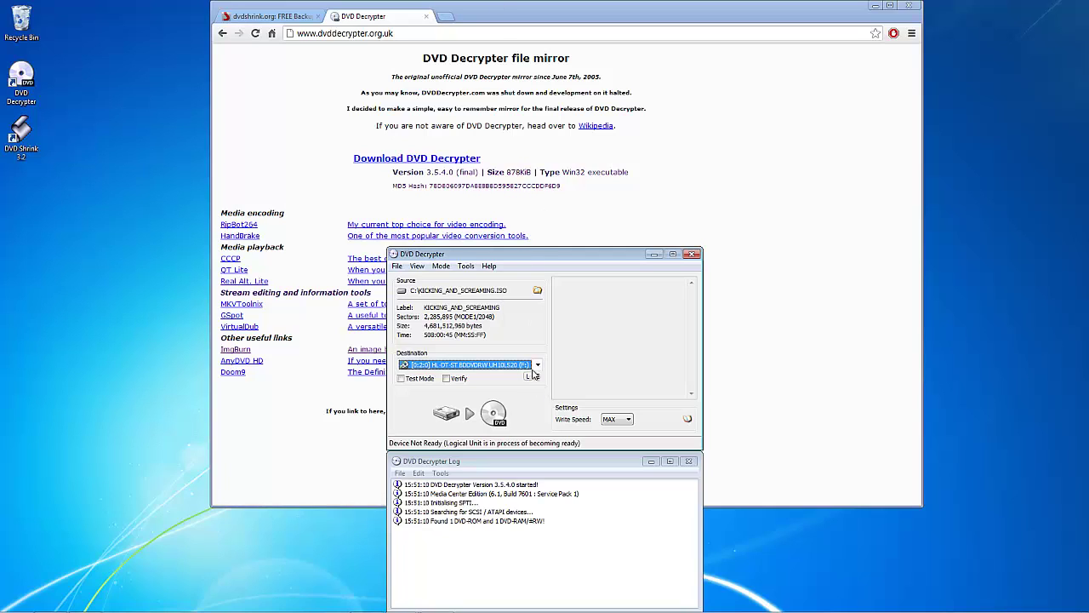
- Burn C:\KICKING_AND_SCREAMING.ISO to the blank disc in the HL-DT-ST drive (F:) with DVD Decrypter at MAX write speed
left_click(538, 365)
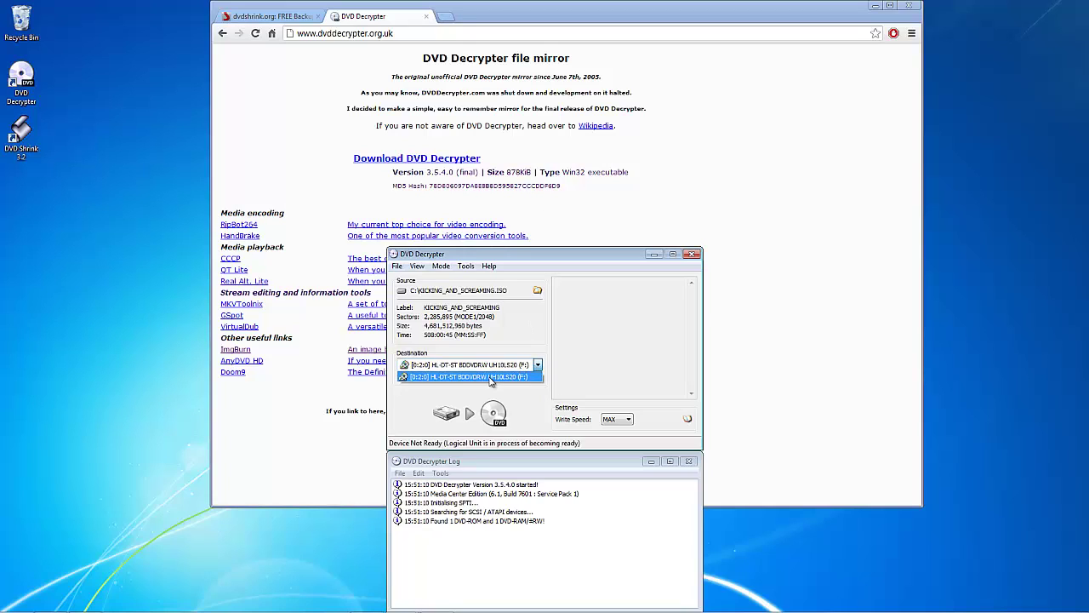
left_click(499, 379)
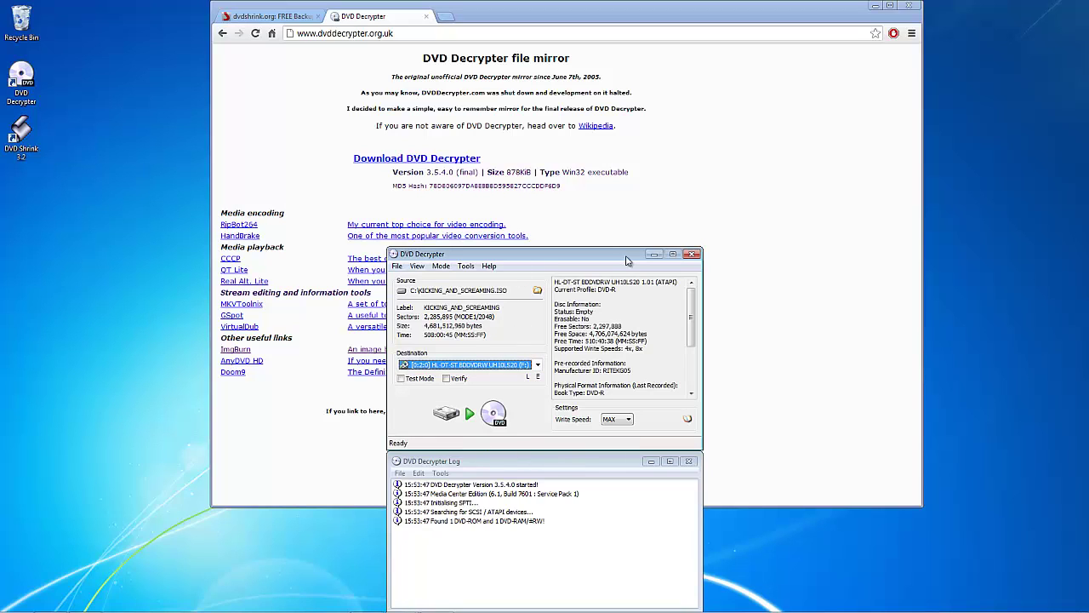
left_click(495, 416)
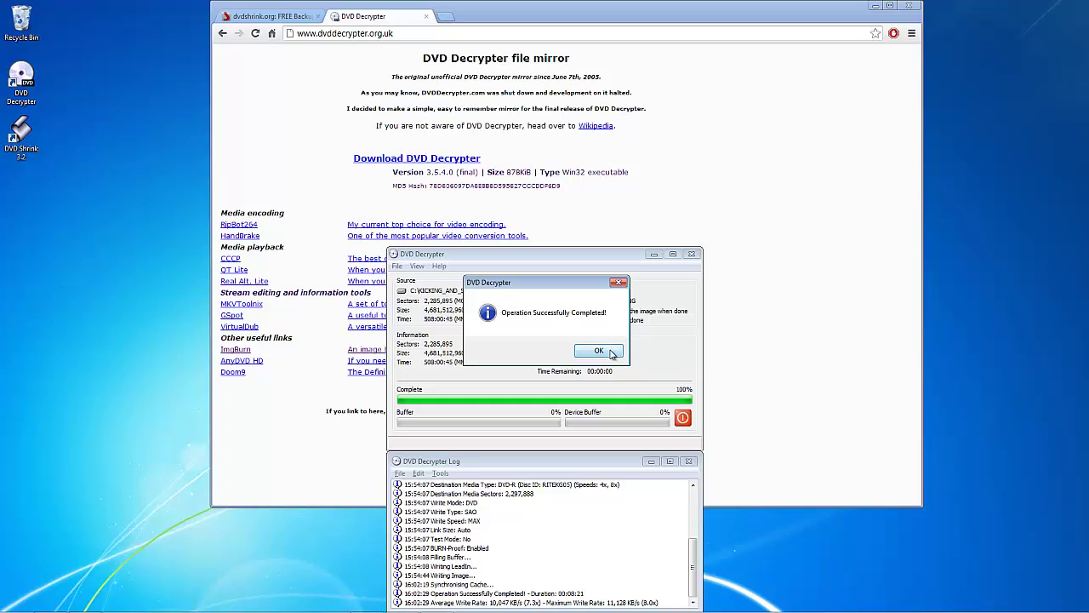
left_click(600, 352)
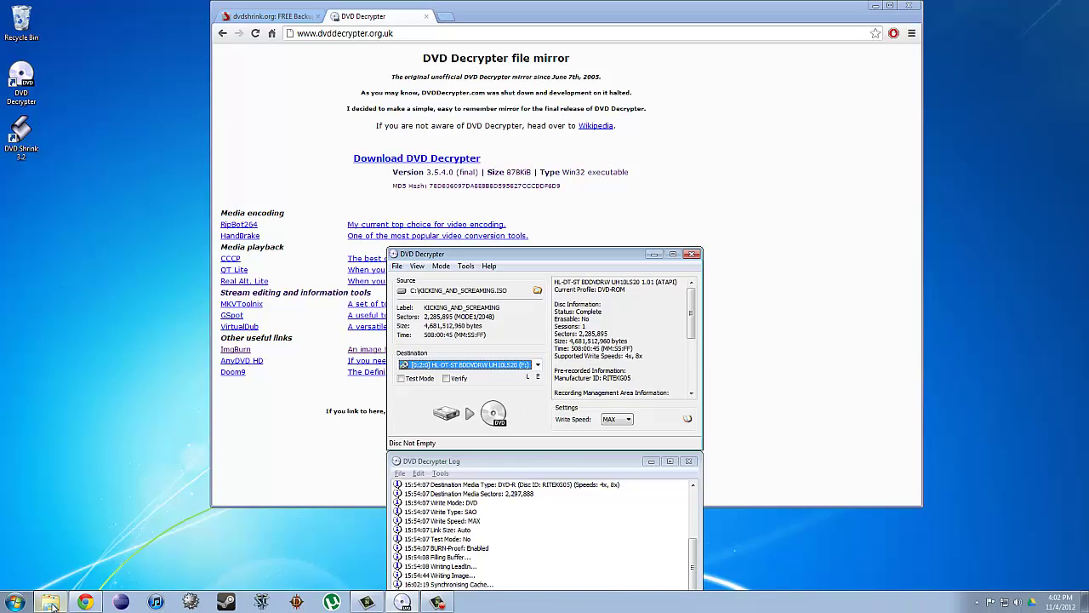
- Open the KICKING_AND_SCREAMING ISO from Windows Explorer in Windows Disc Image Burner, view its options, and close it without burning
left_click(94, 601)
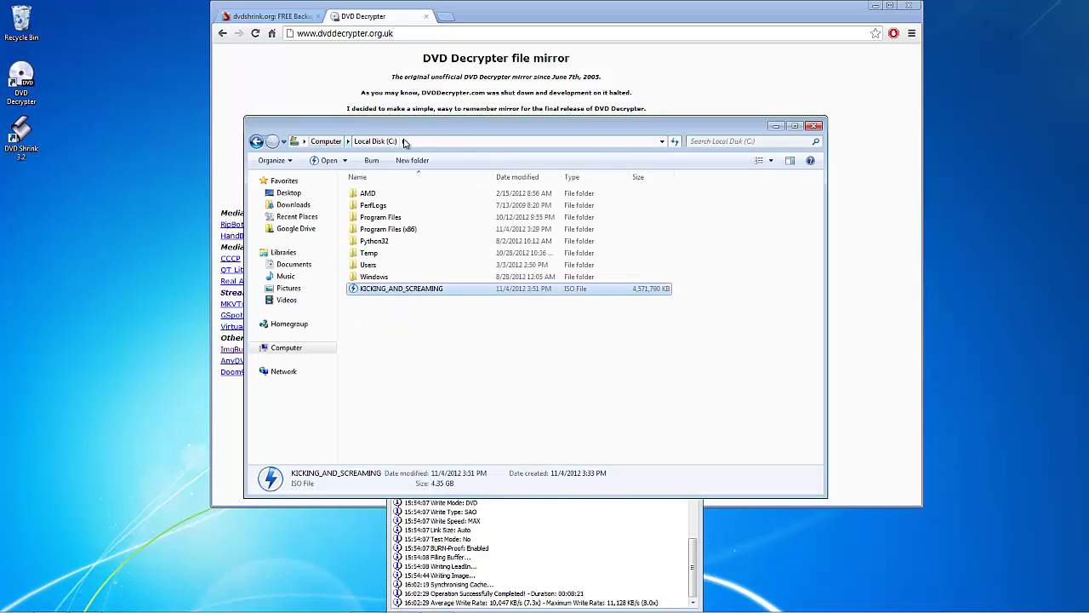
right_click(408, 293)
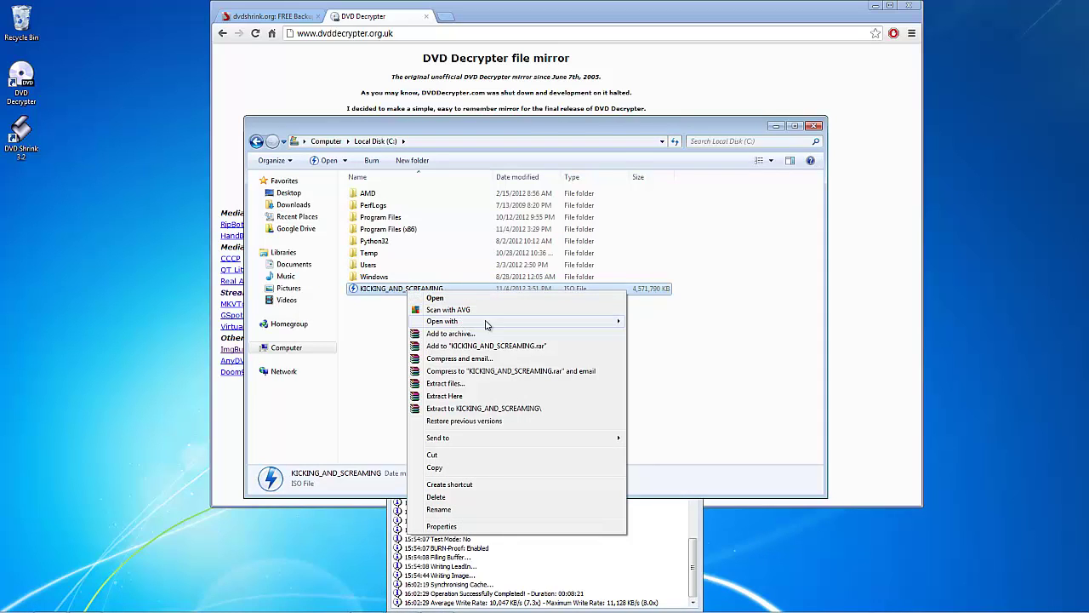
mouse_move(553, 327)
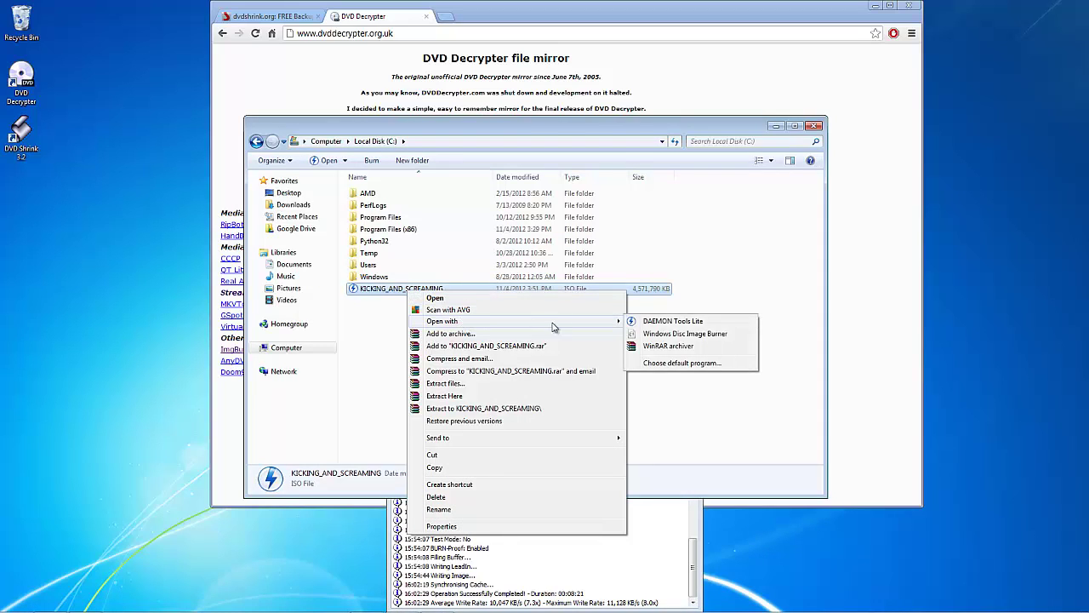
left_click(685, 334)
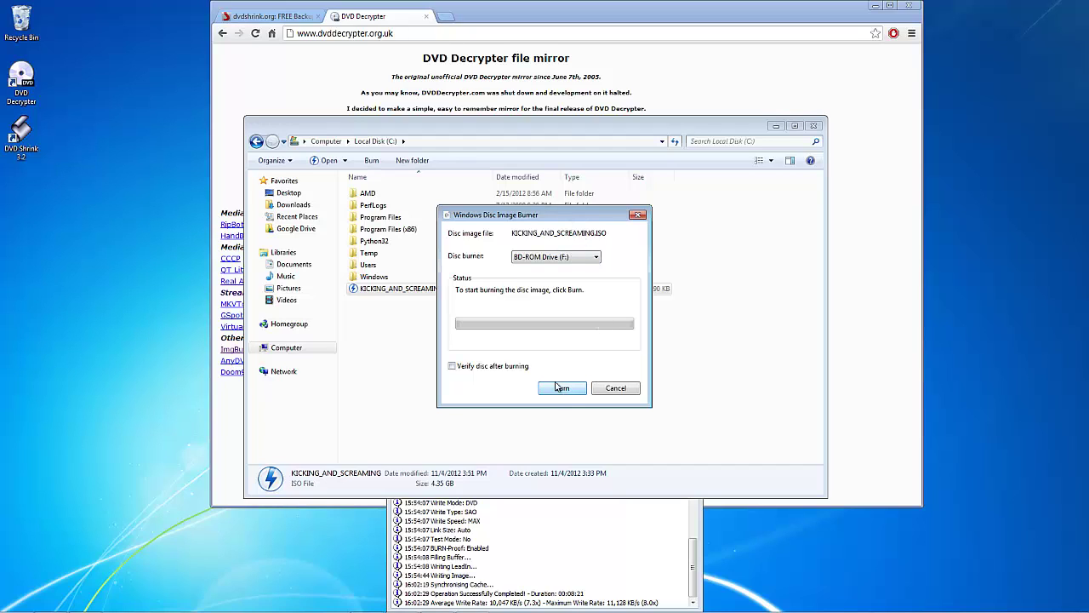
left_click(638, 214)
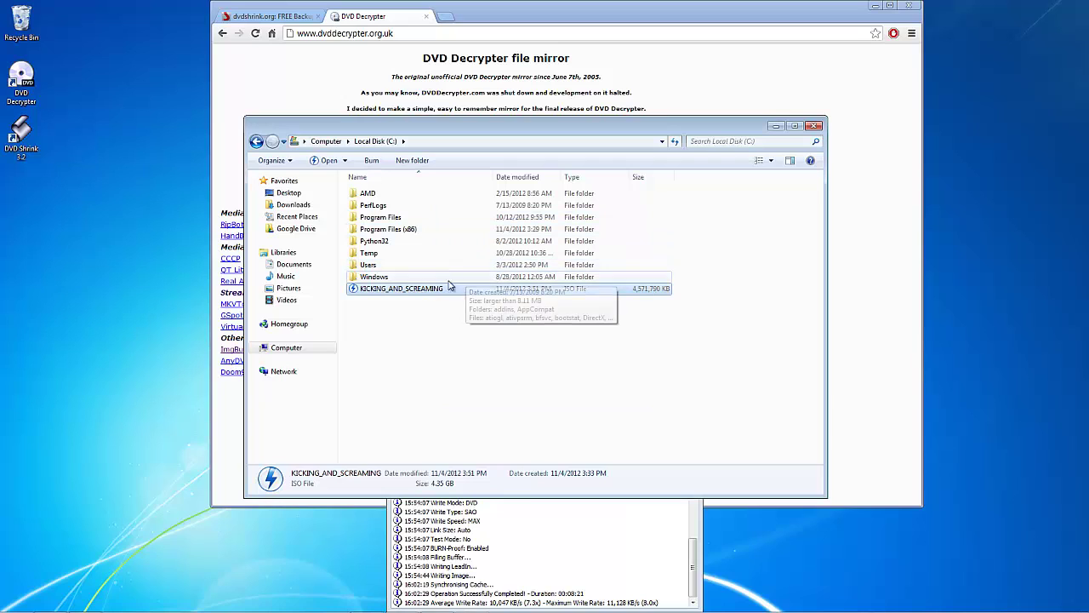
- Check which other programs, such as DAEMON Tools Lite, can open the ISO file, and close the Explorer window
right_click(398, 294)
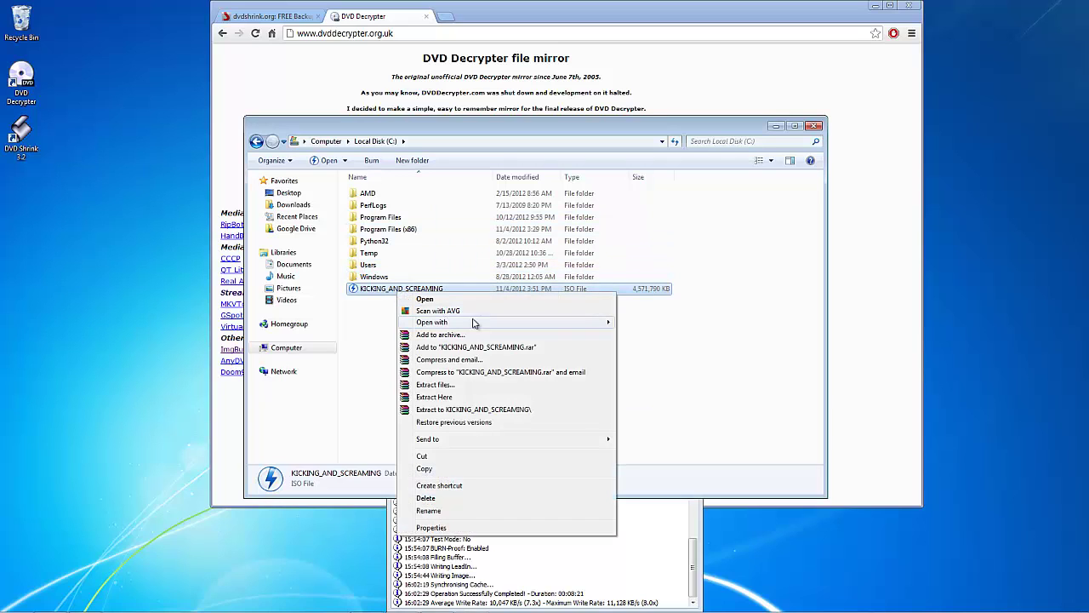
mouse_move(514, 324)
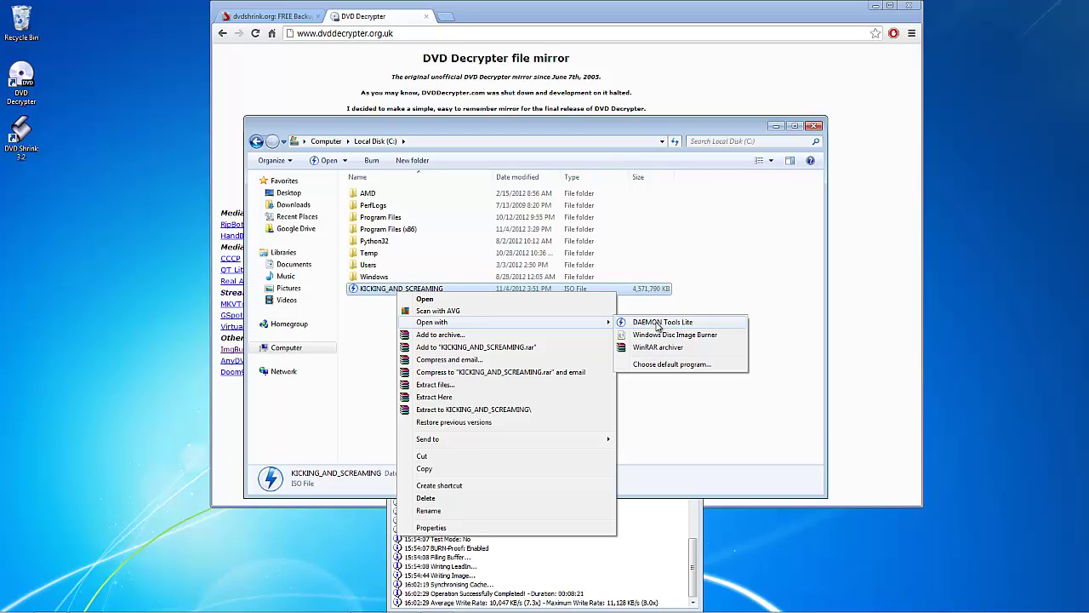
left_click(516, 307)
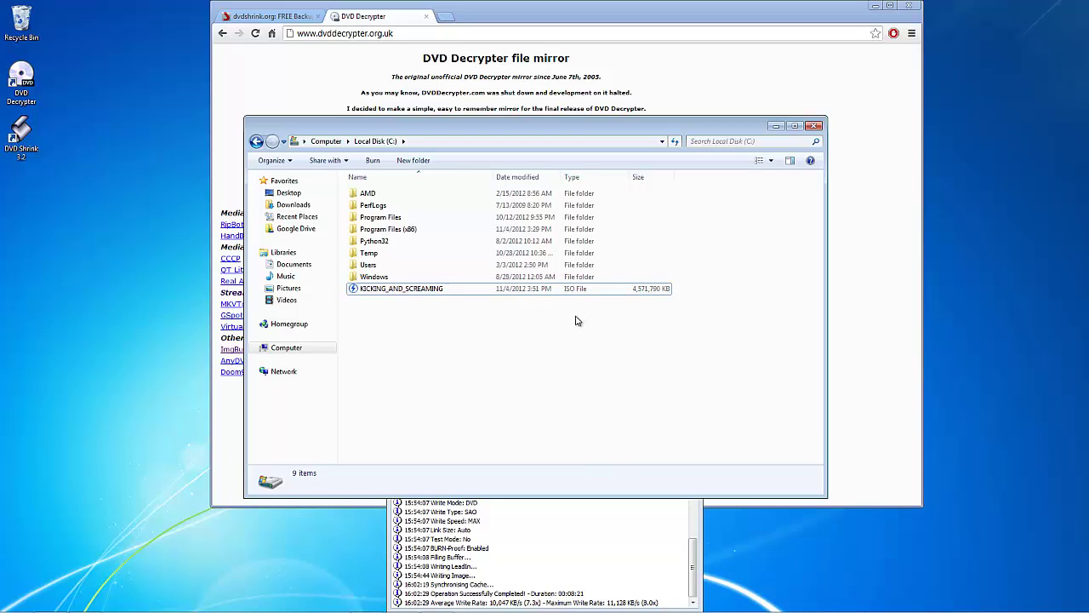
left_click(815, 127)
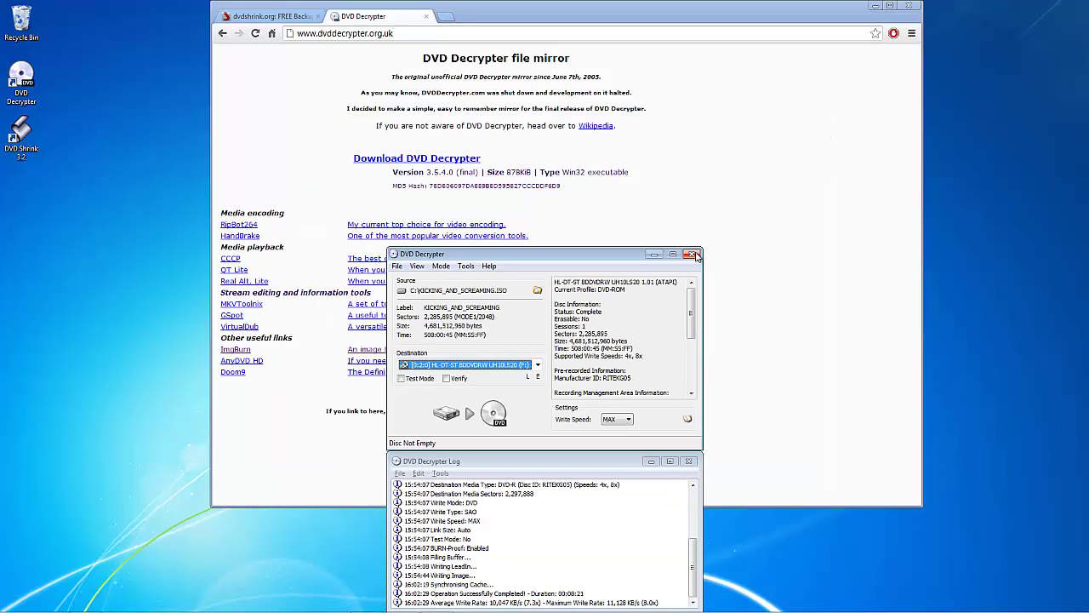